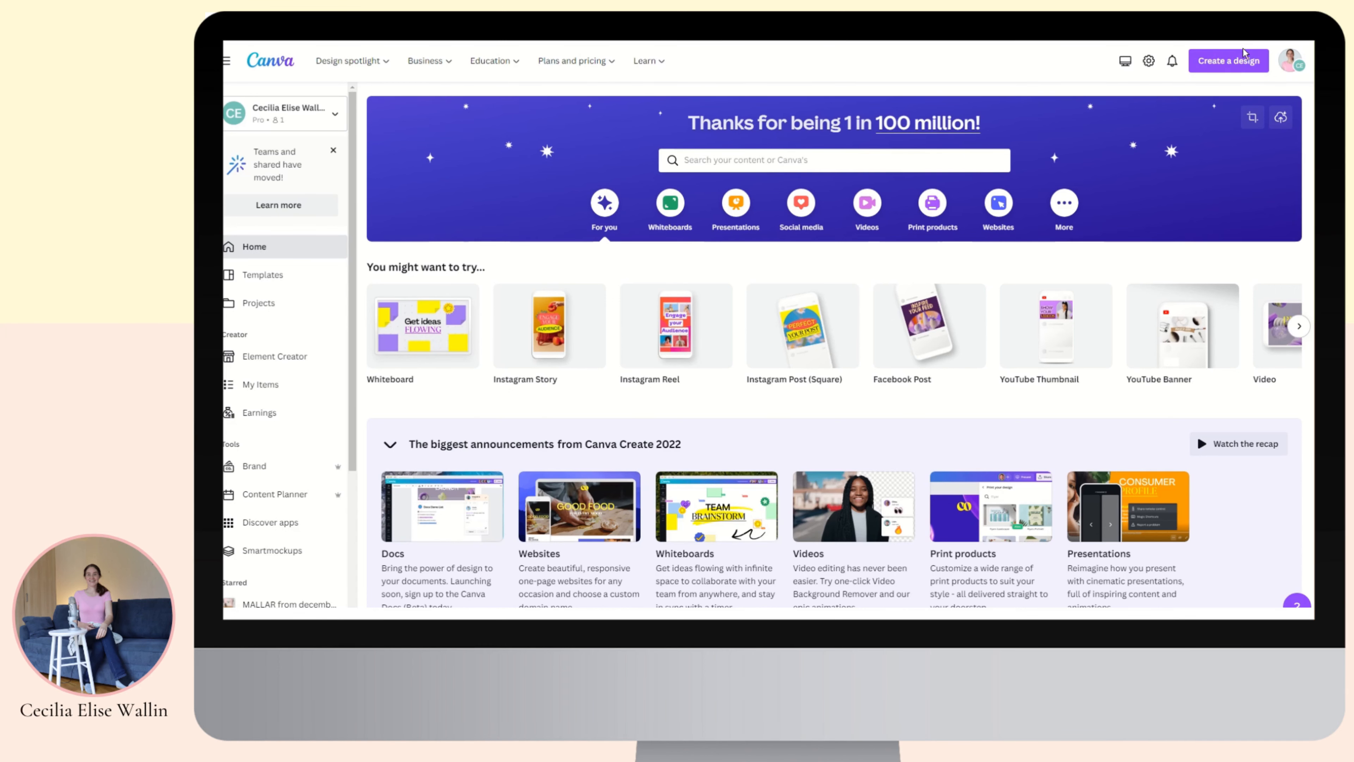
# Create a new blank Instagram Reel design, titled 'Untitled design - Mobile Video'.
pyautogui.click(1235, 57)
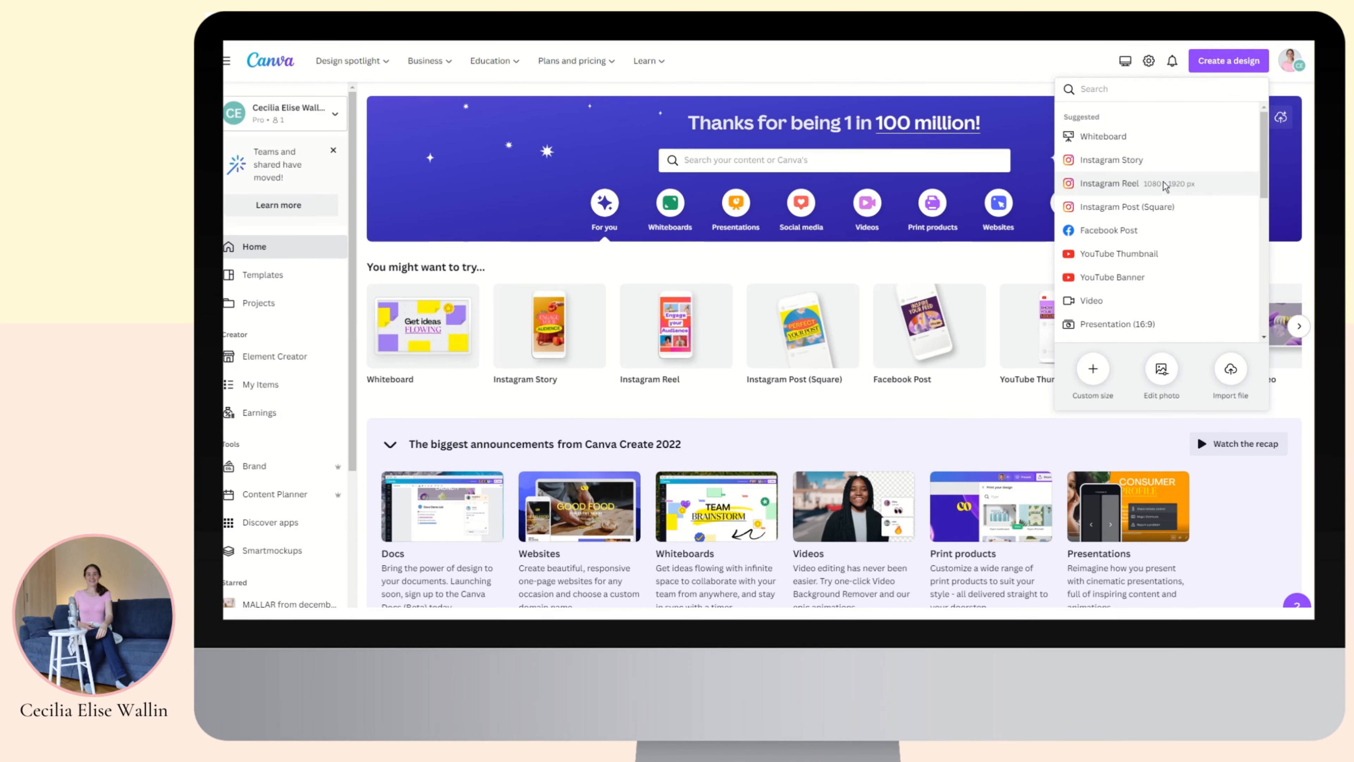
pyautogui.click(1176, 183)
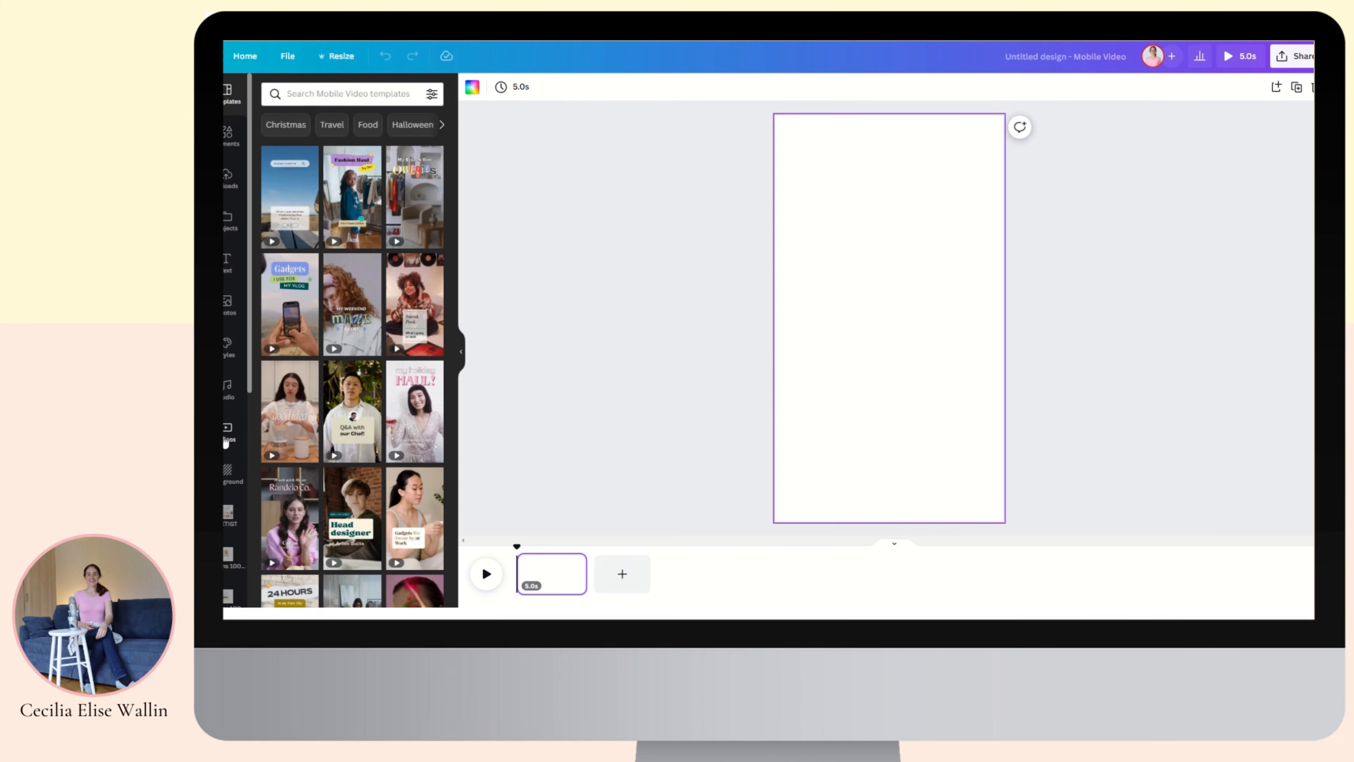
pyautogui.click(225, 444)
# Drag the aerial autumn landscape stock video onto the page so it fills it for 8.0s.
pyautogui.moveTo(283, 235); pyautogui.dragTo(793, 155)
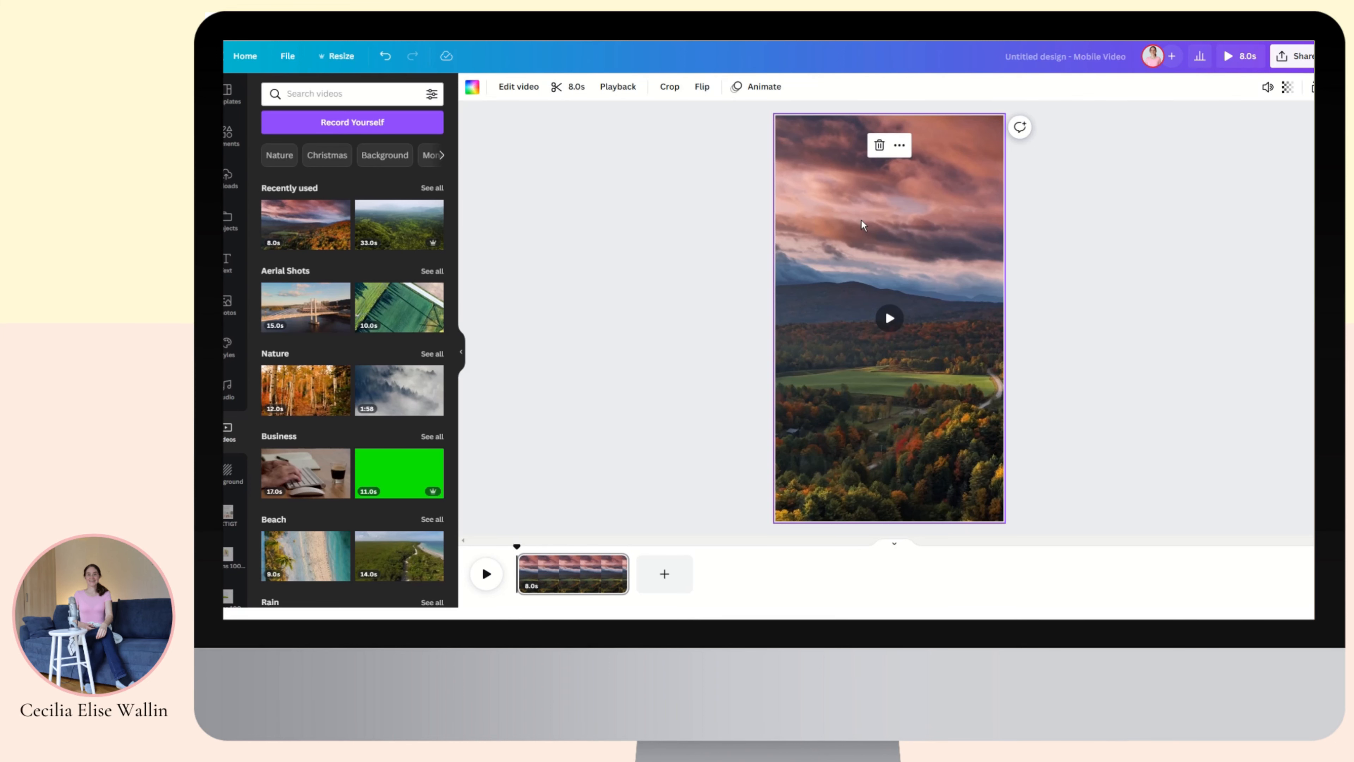
# Add a text box and format it as bold Abhaya Libre Regular.
pyautogui.press('t')
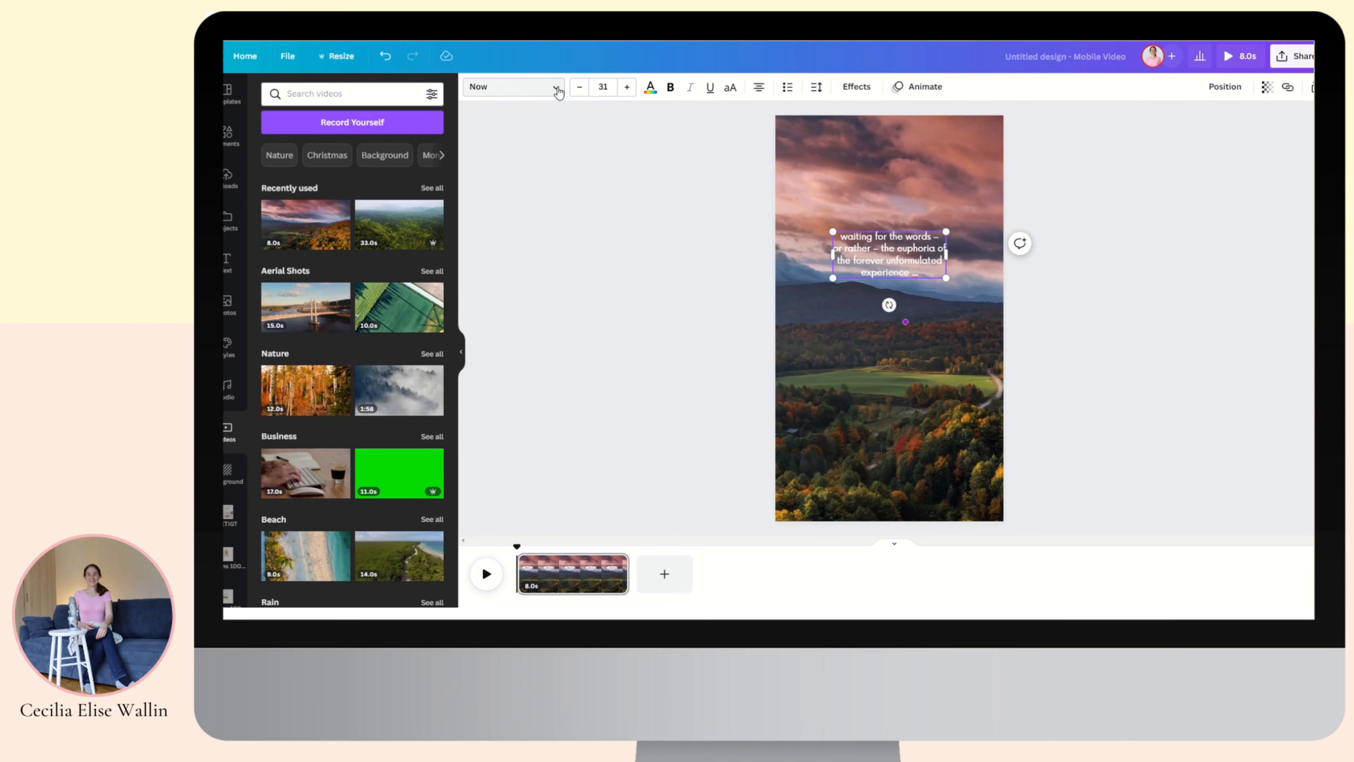
pyautogui.click(557, 88)
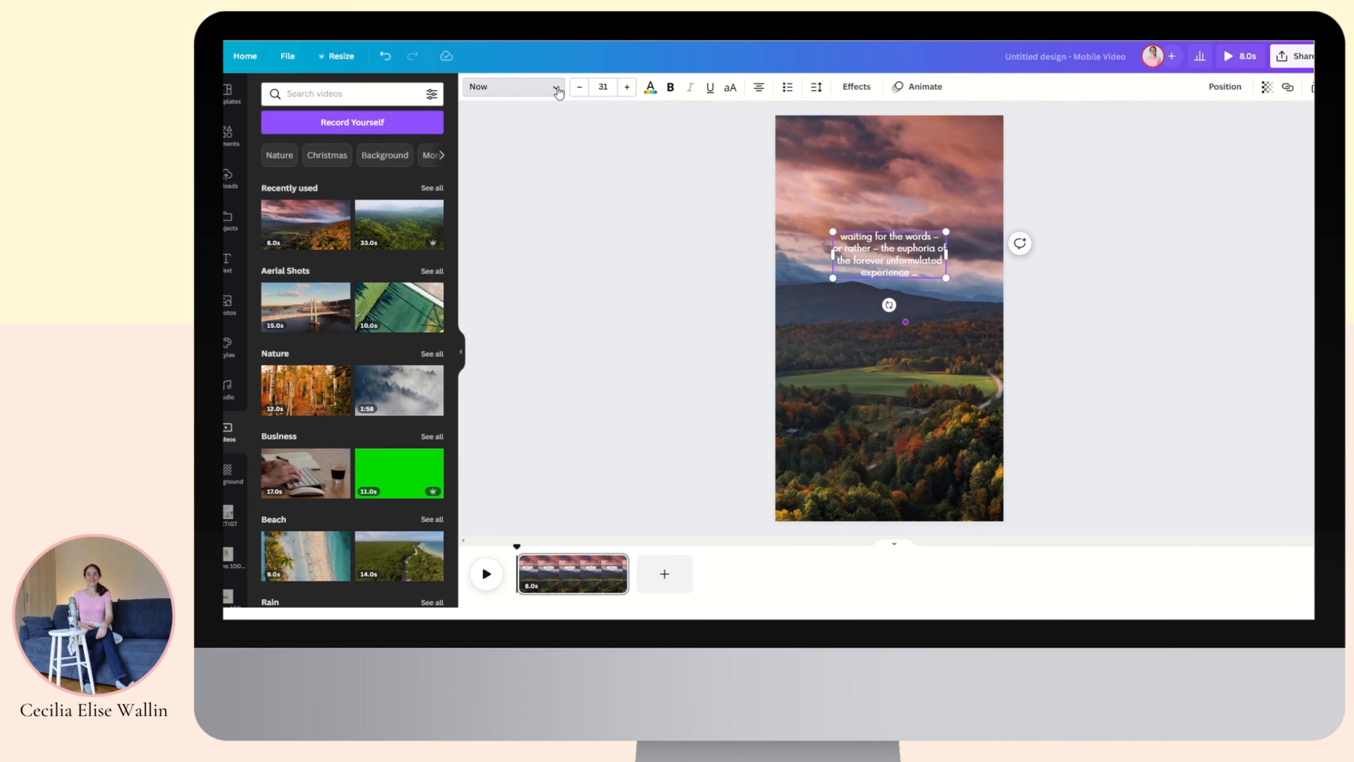
pyautogui.click(318, 394)
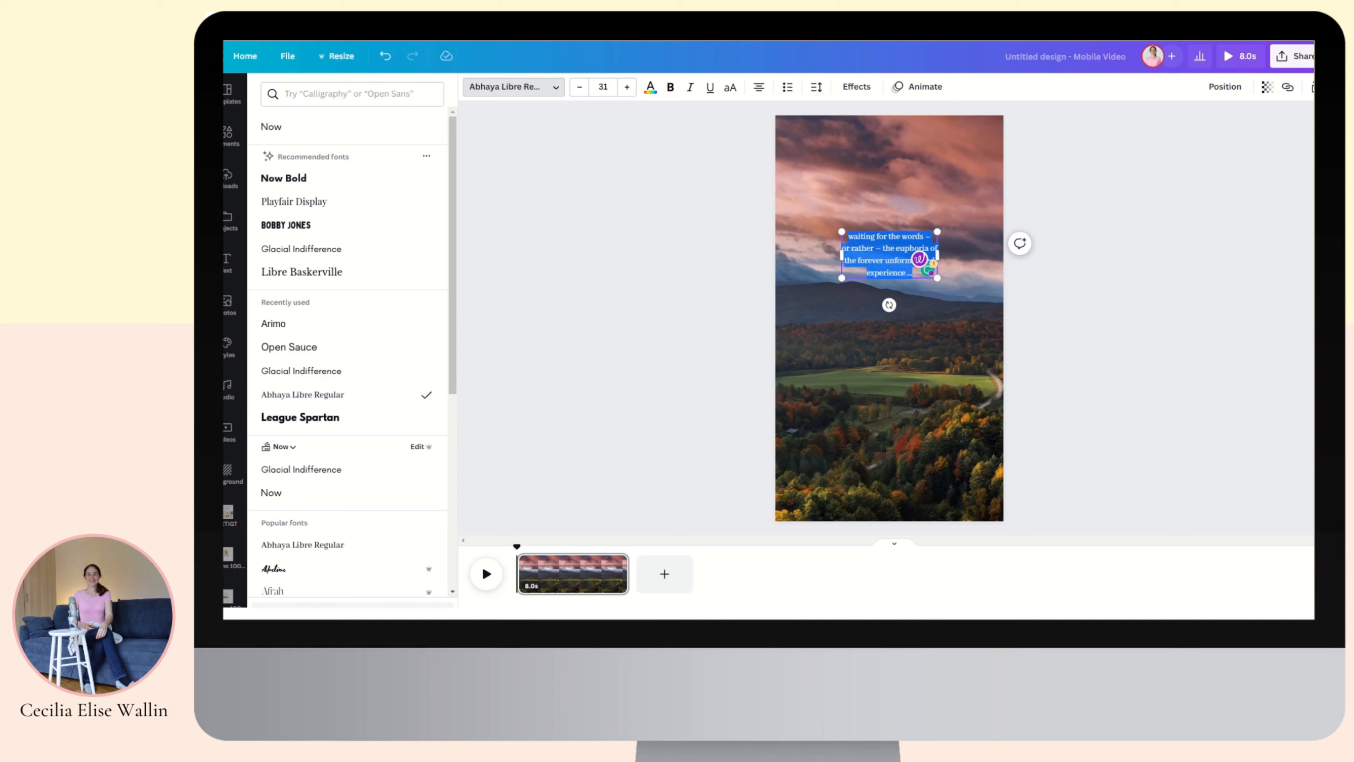
pyautogui.click(671, 88)
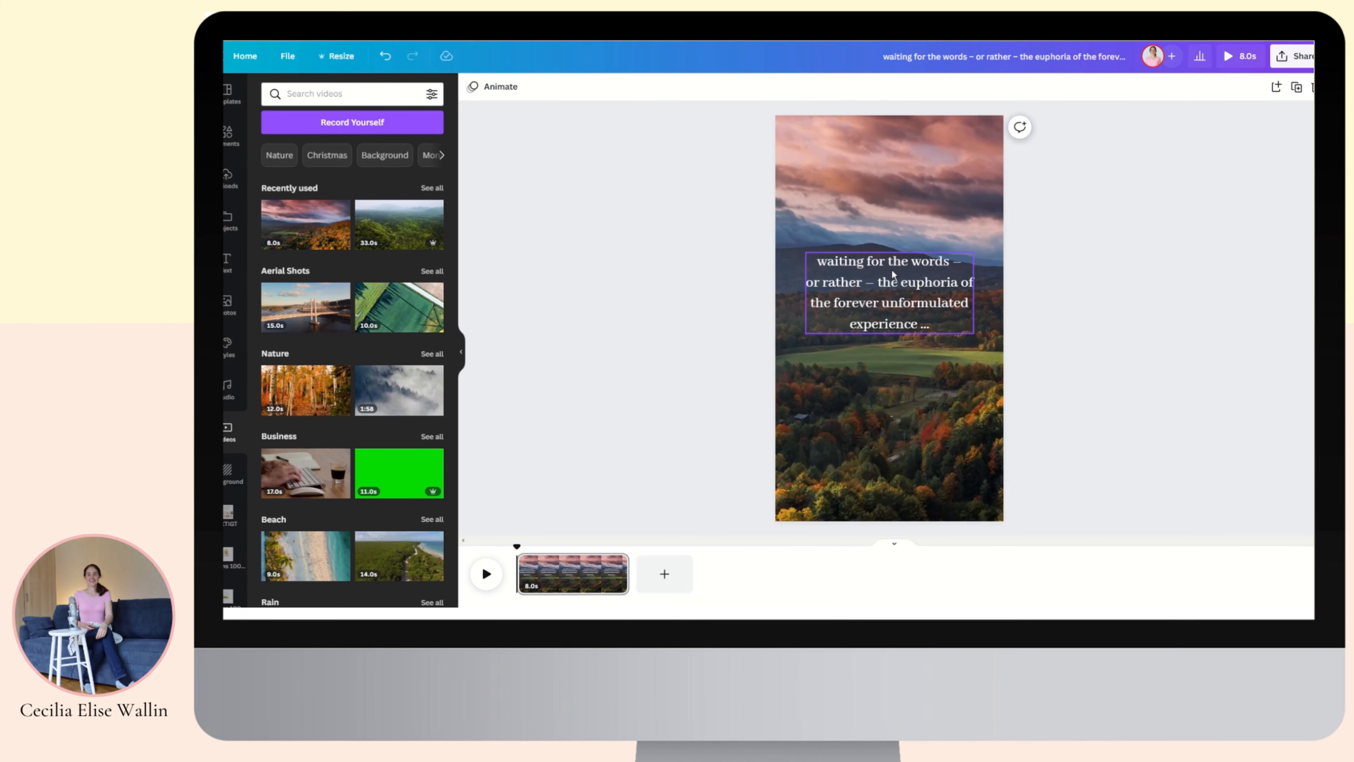
# Edit the quote to read 'Forget the words – – enjoy the euphoria of the forever unformulated experience …'.
pyautogui.moveTo(908, 261); pyautogui.dragTo(821, 255)
pyautogui.write('Forget the')
pyautogui.moveTo(862, 282); pyautogui.dragTo(808, 278)
pyautogui.press('BackSpace')
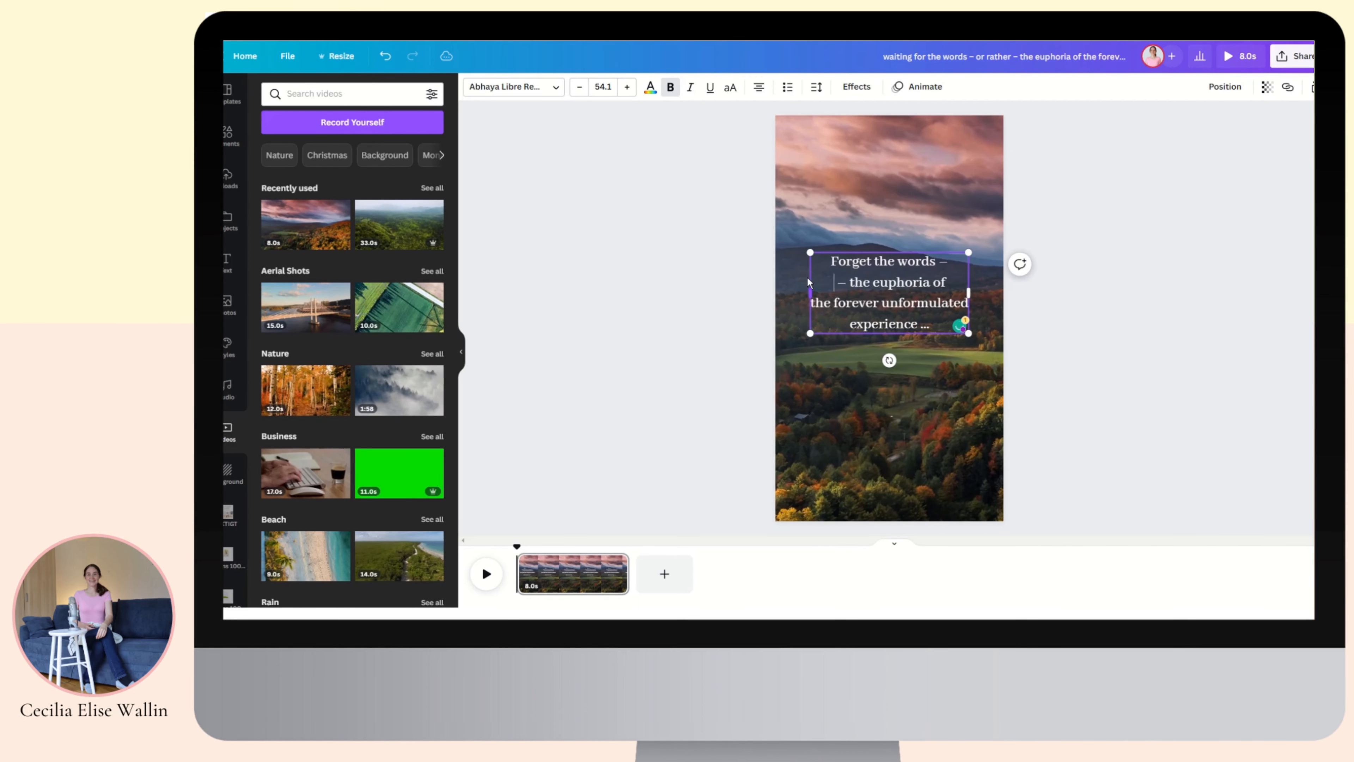
pyautogui.press('BackSpace')
pyautogui.press('Return')
pyautogui.click(850, 282)
pyautogui.write('enjoy')
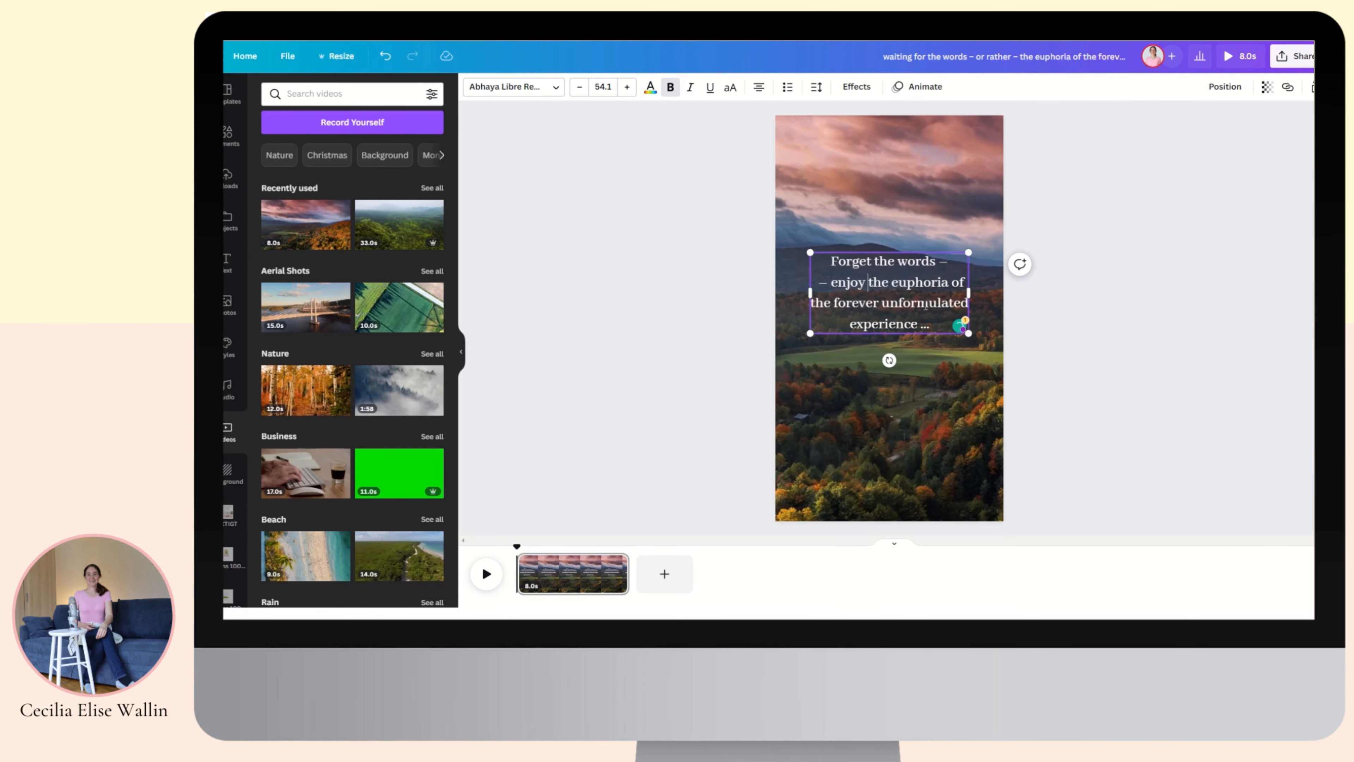
pyautogui.click(1097, 293)
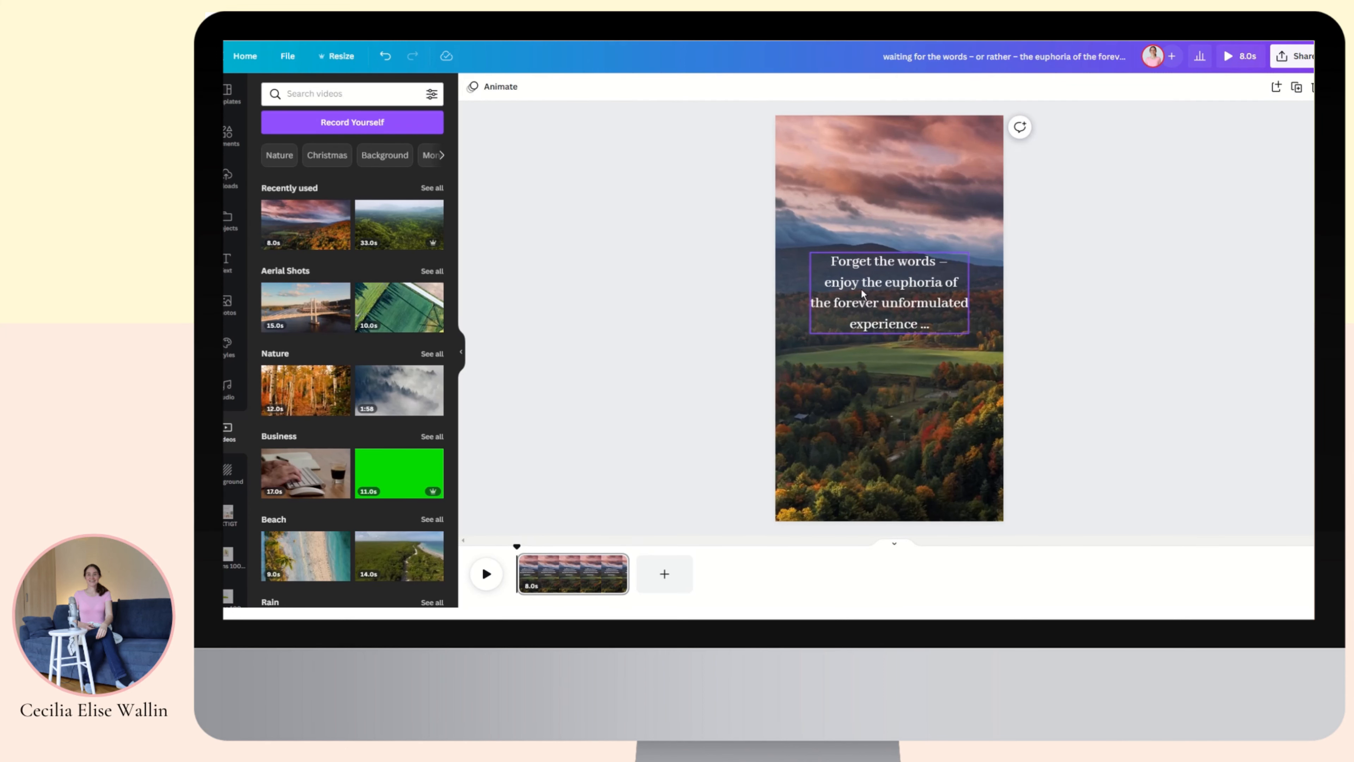
# Remove the extra dash before 'enjoy', then search the Elements frames for 'circle'.
pyautogui.click(637, 175)
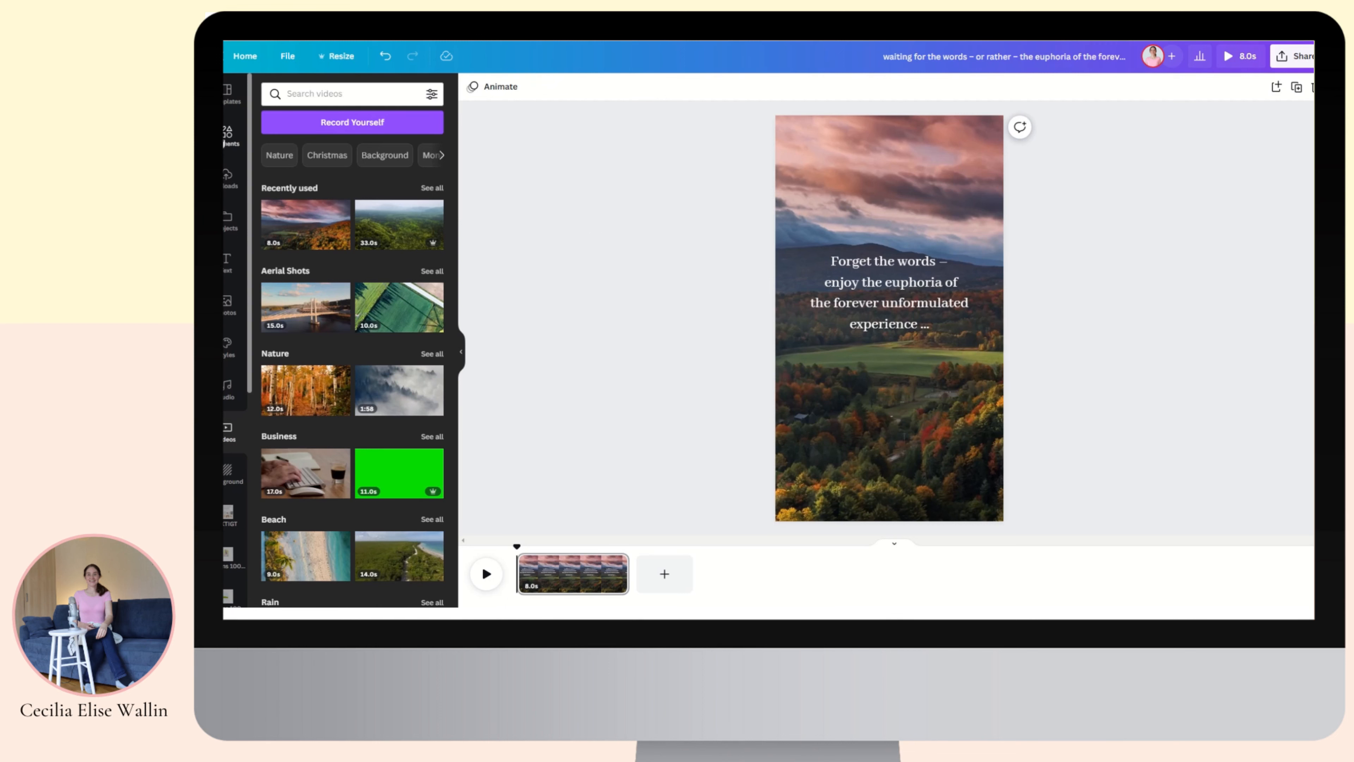
pyautogui.click(227, 137)
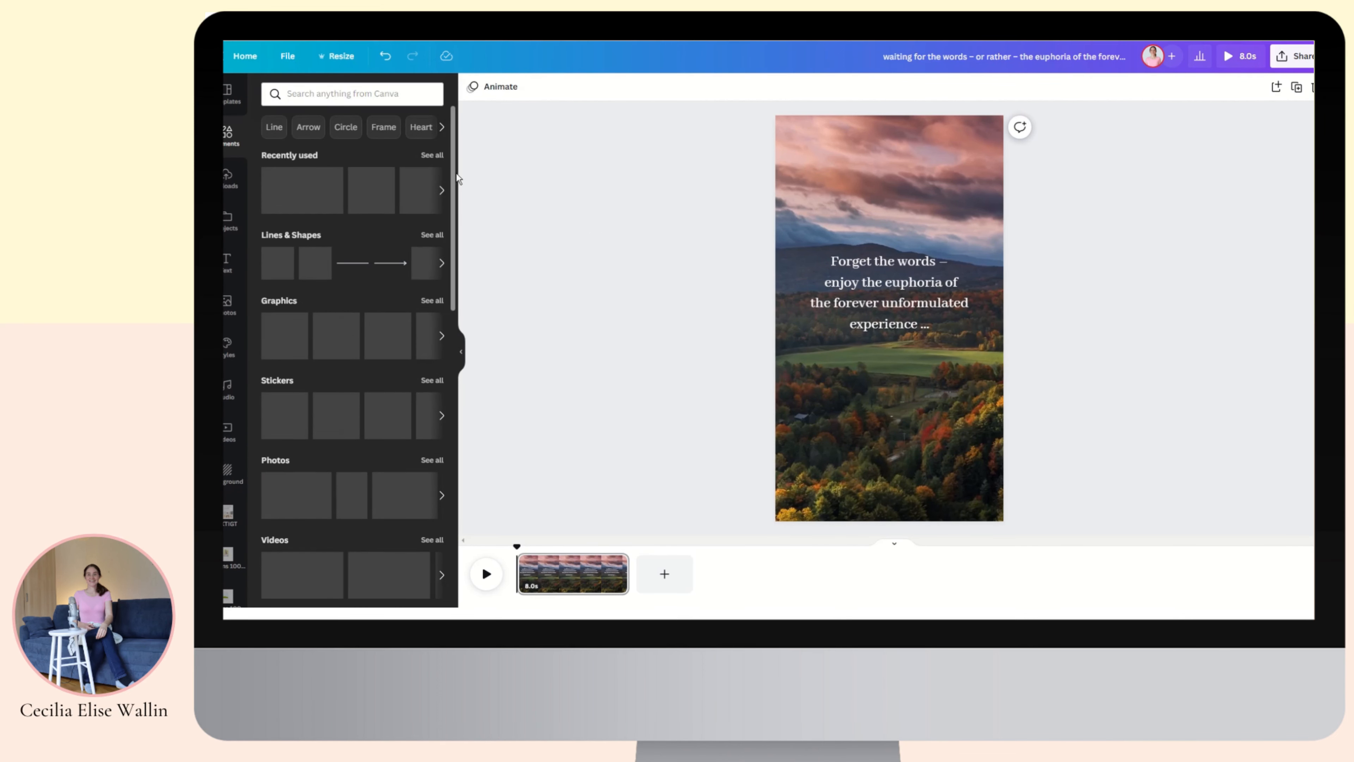
pyautogui.moveTo(453, 158); pyautogui.dragTo(449, 261)
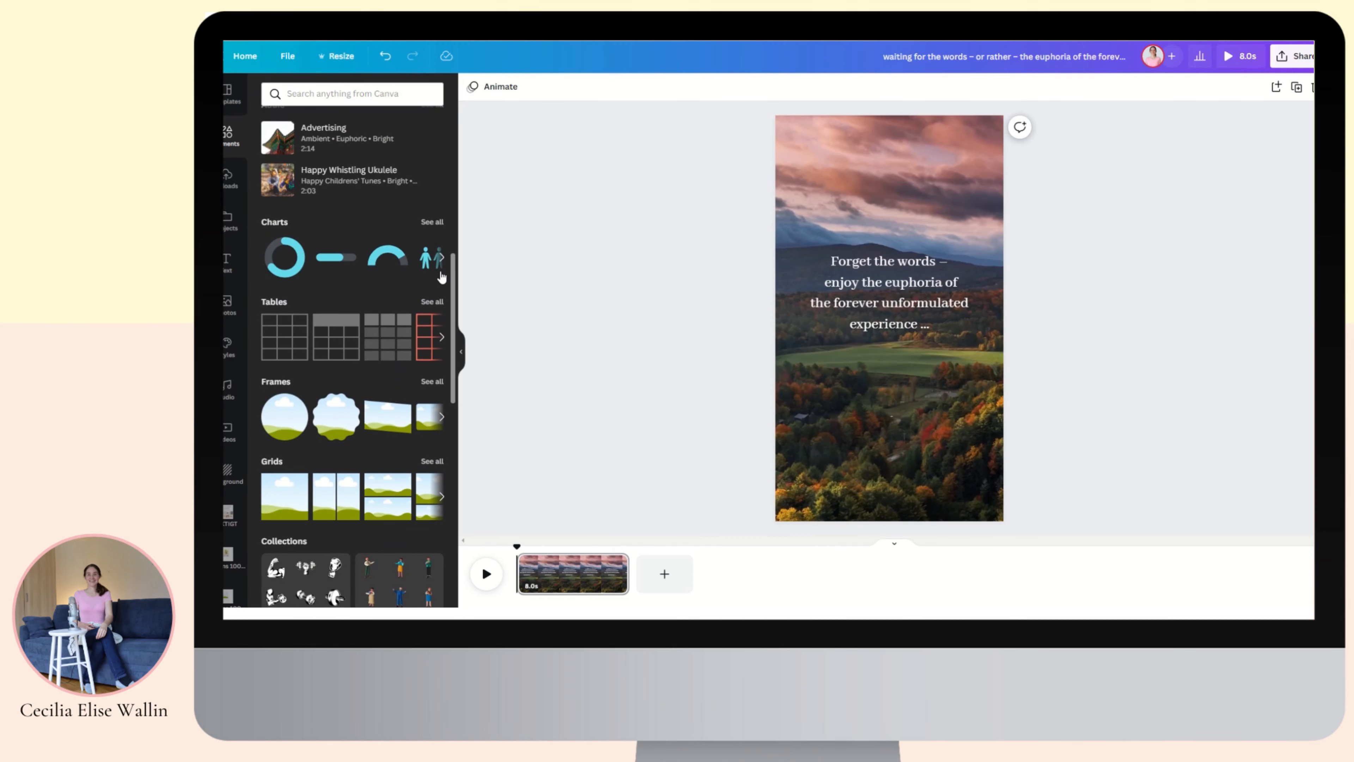
pyautogui.click(432, 381)
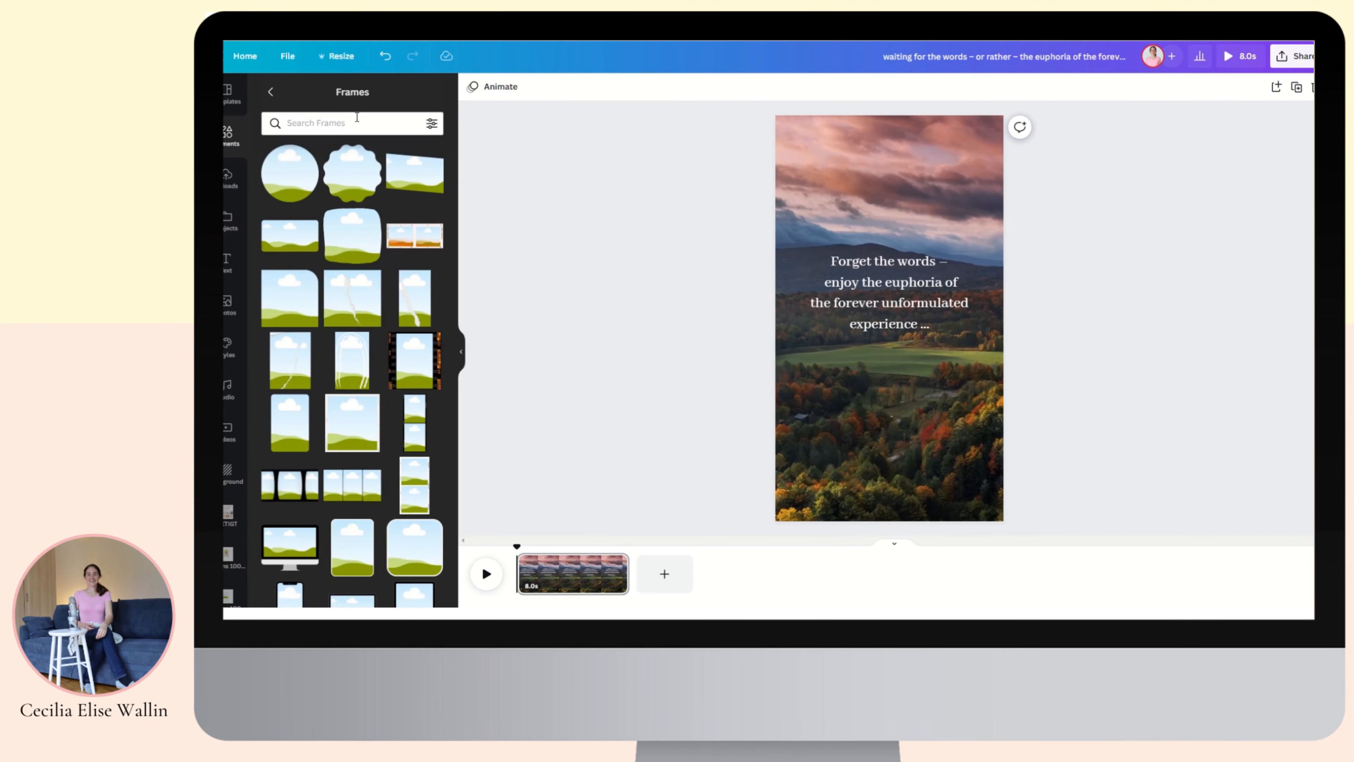
pyautogui.click(329, 122)
pyautogui.write('circle')
pyautogui.press('Return')
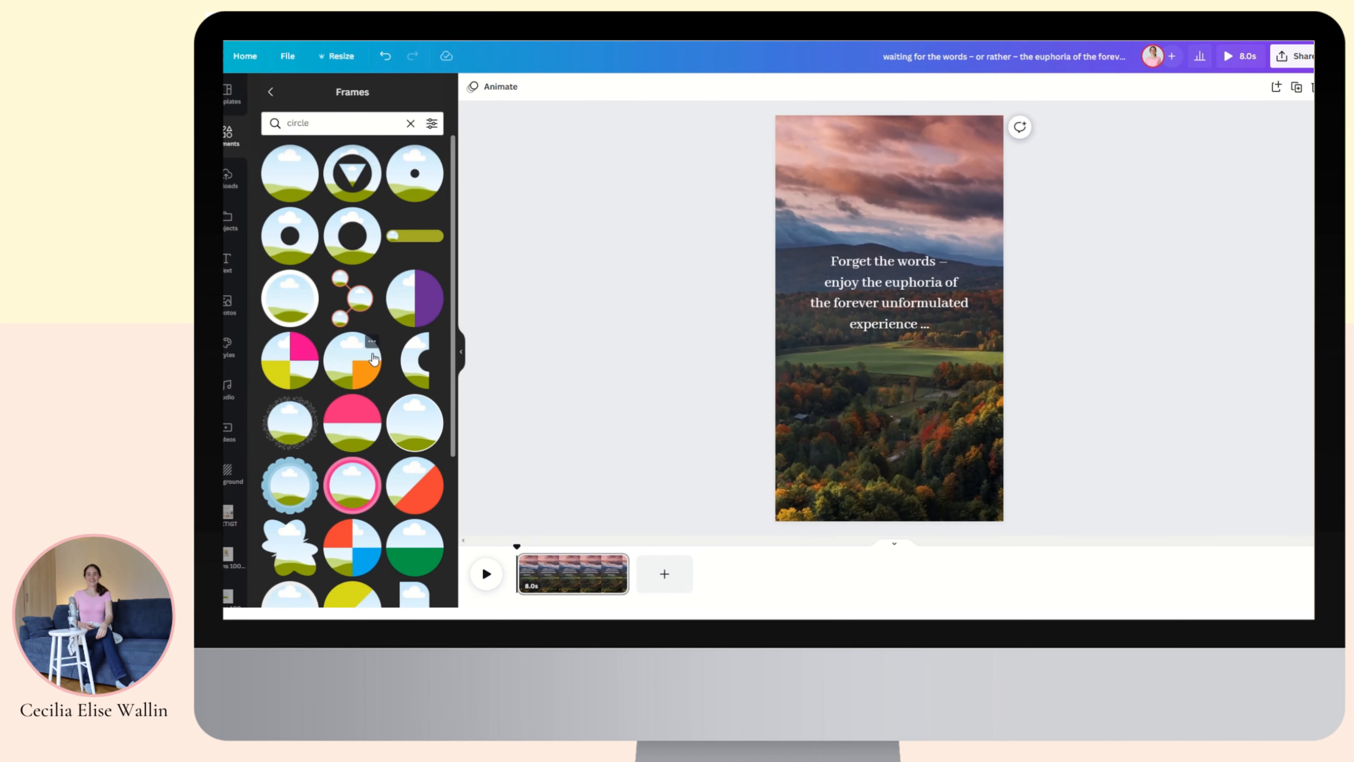
# Add a plain circle frame and place it centred above the quote.
pyautogui.click(414, 423)
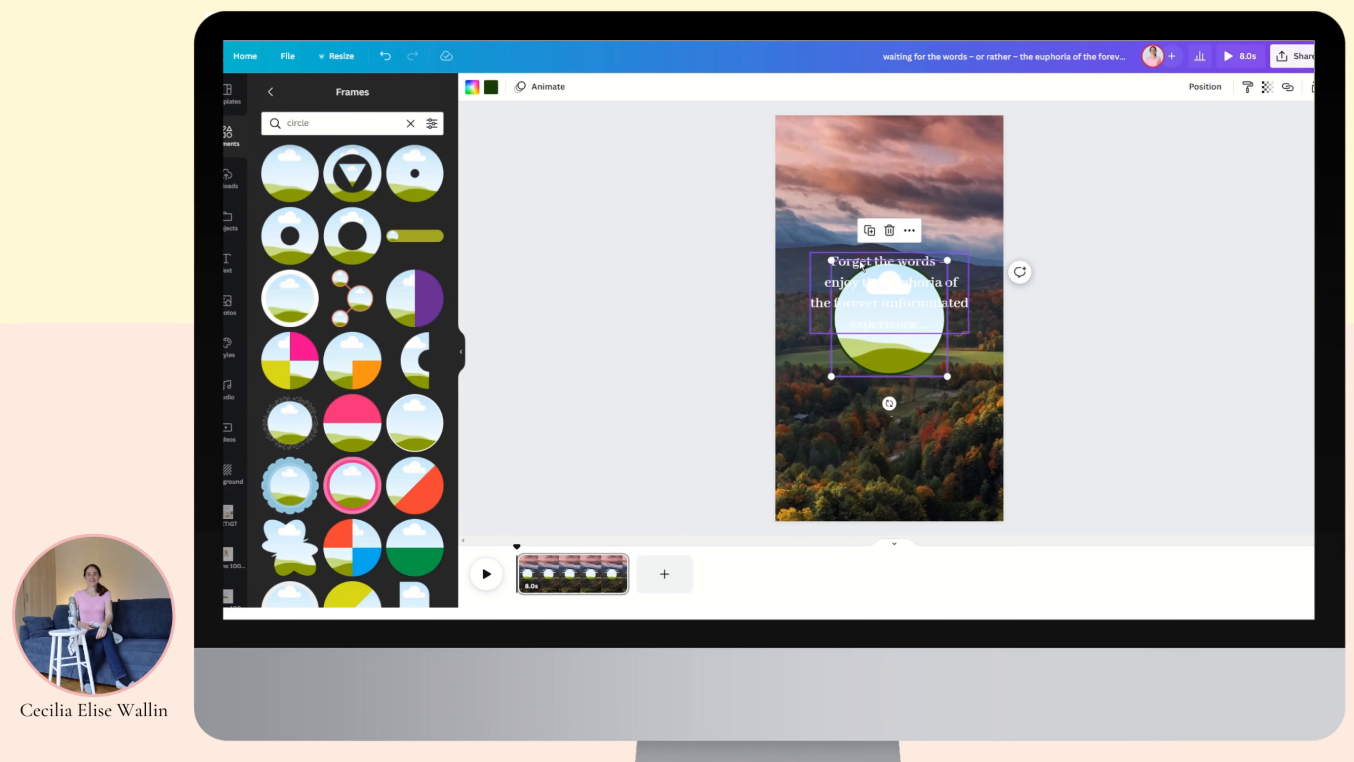
pyautogui.moveTo(861, 266); pyautogui.dragTo(861, 152)
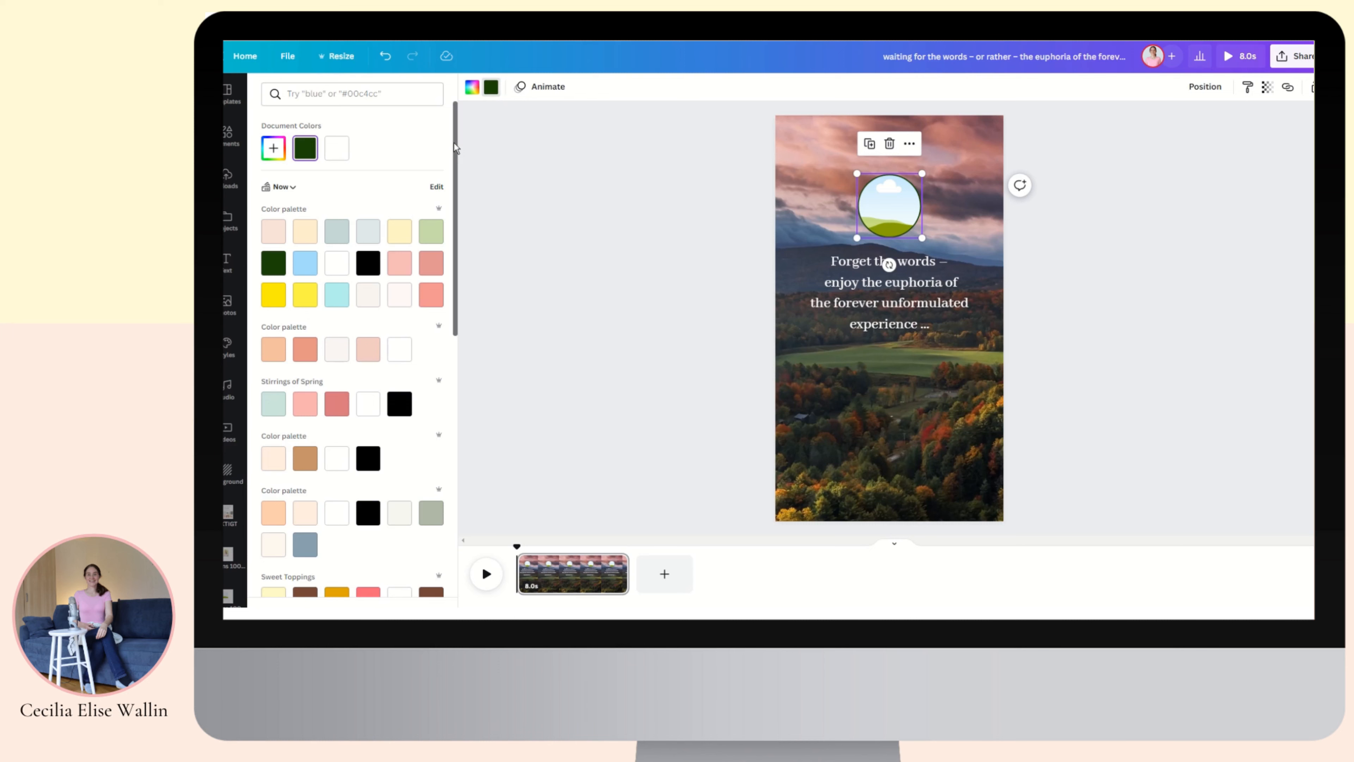
pyautogui.click(522, 274)
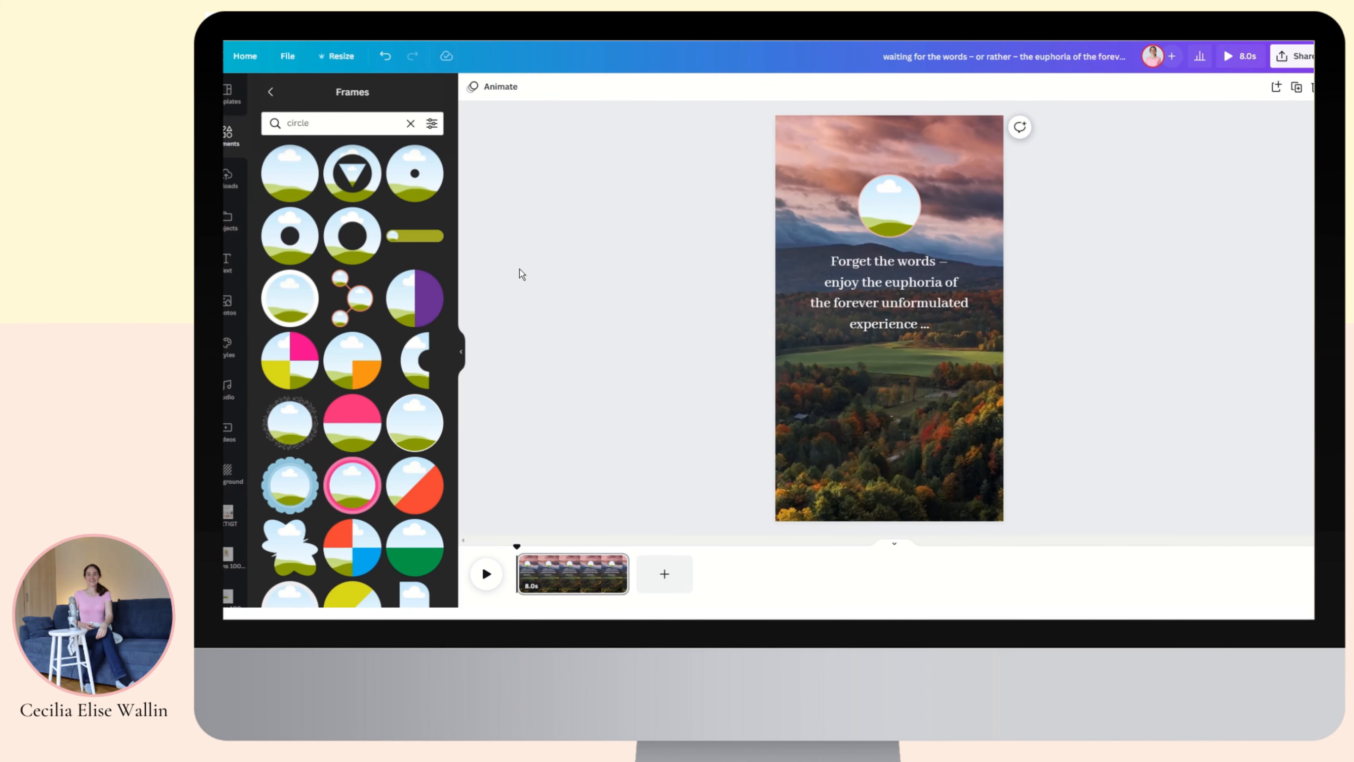
pyautogui.click(226, 181)
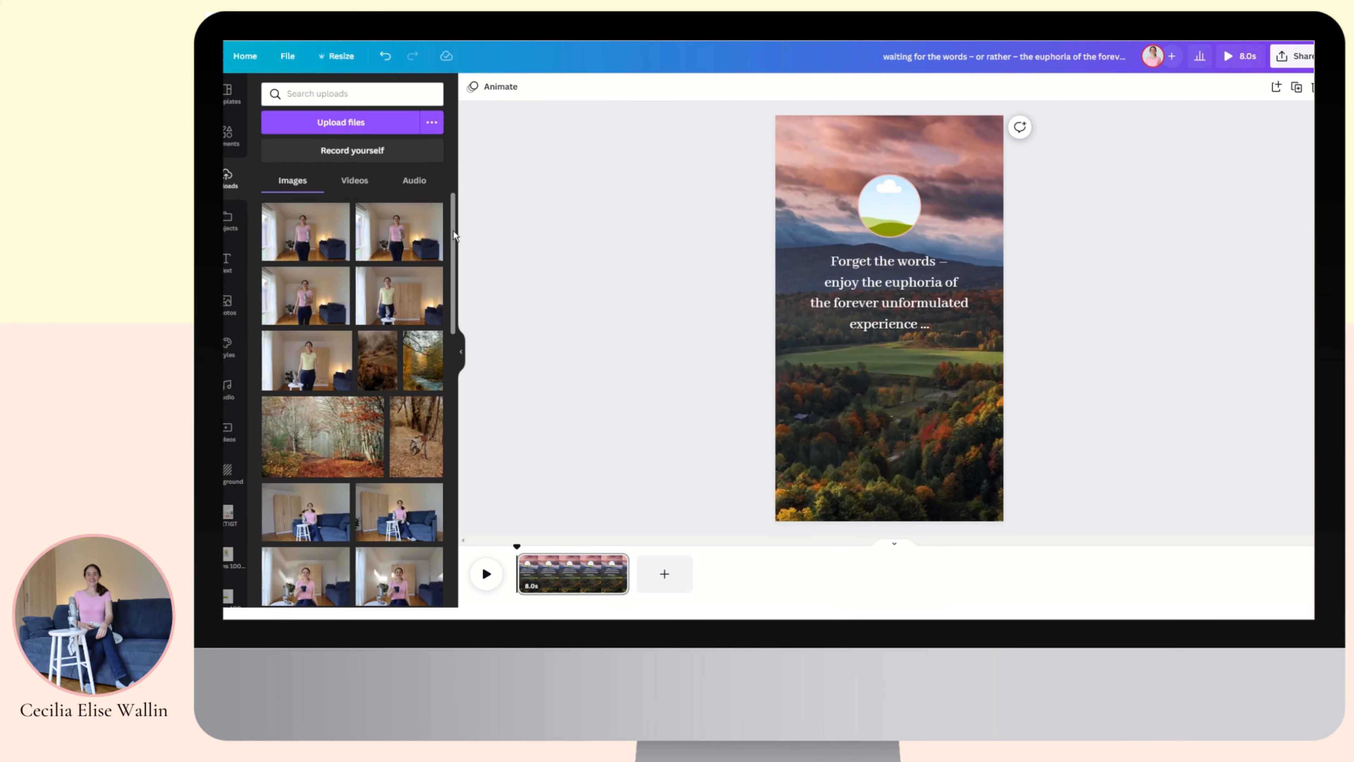
# Fill the circle frame with the uploaded photo of a woman standing in a living room.
pyautogui.moveTo(453, 231); pyautogui.dragTo(442, 293)
pyautogui.scroll(-10, 423, 365)
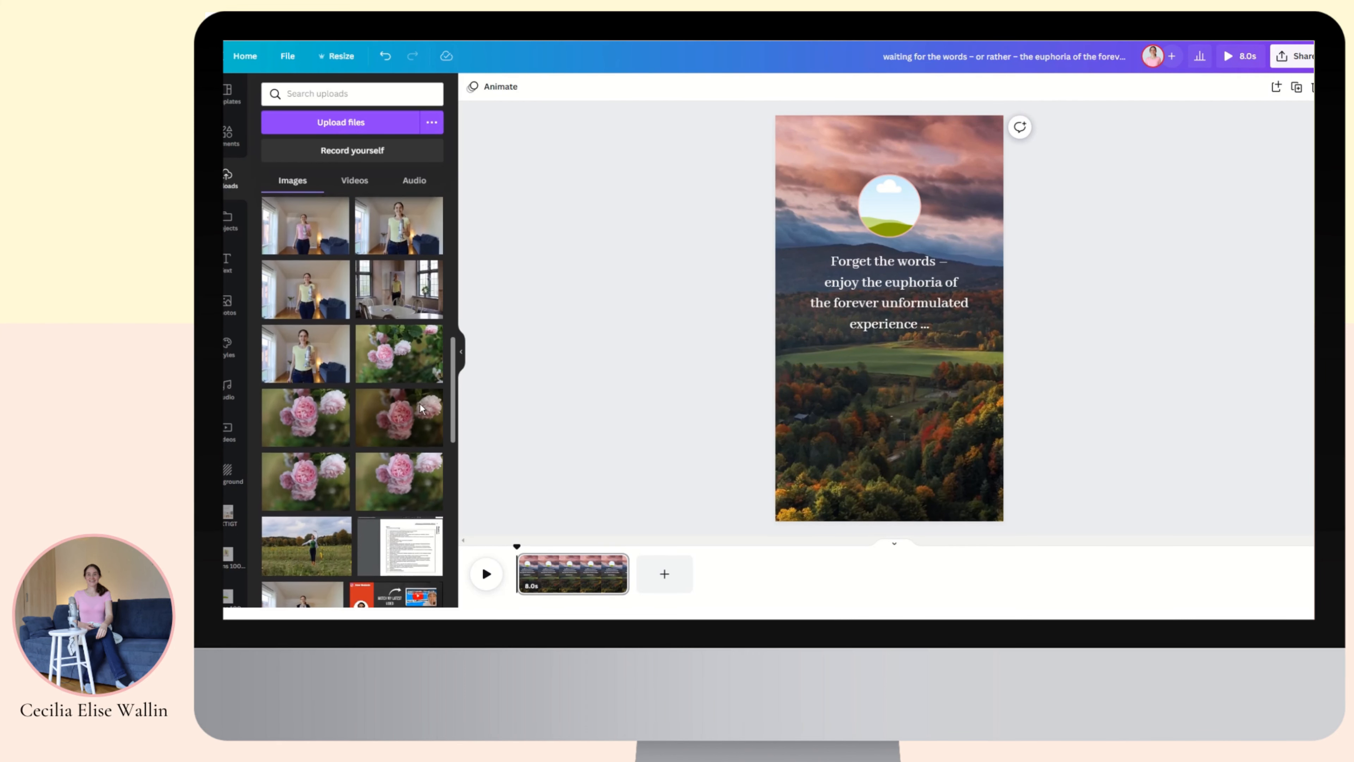
pyautogui.moveTo(306, 339); pyautogui.dragTo(886, 194)
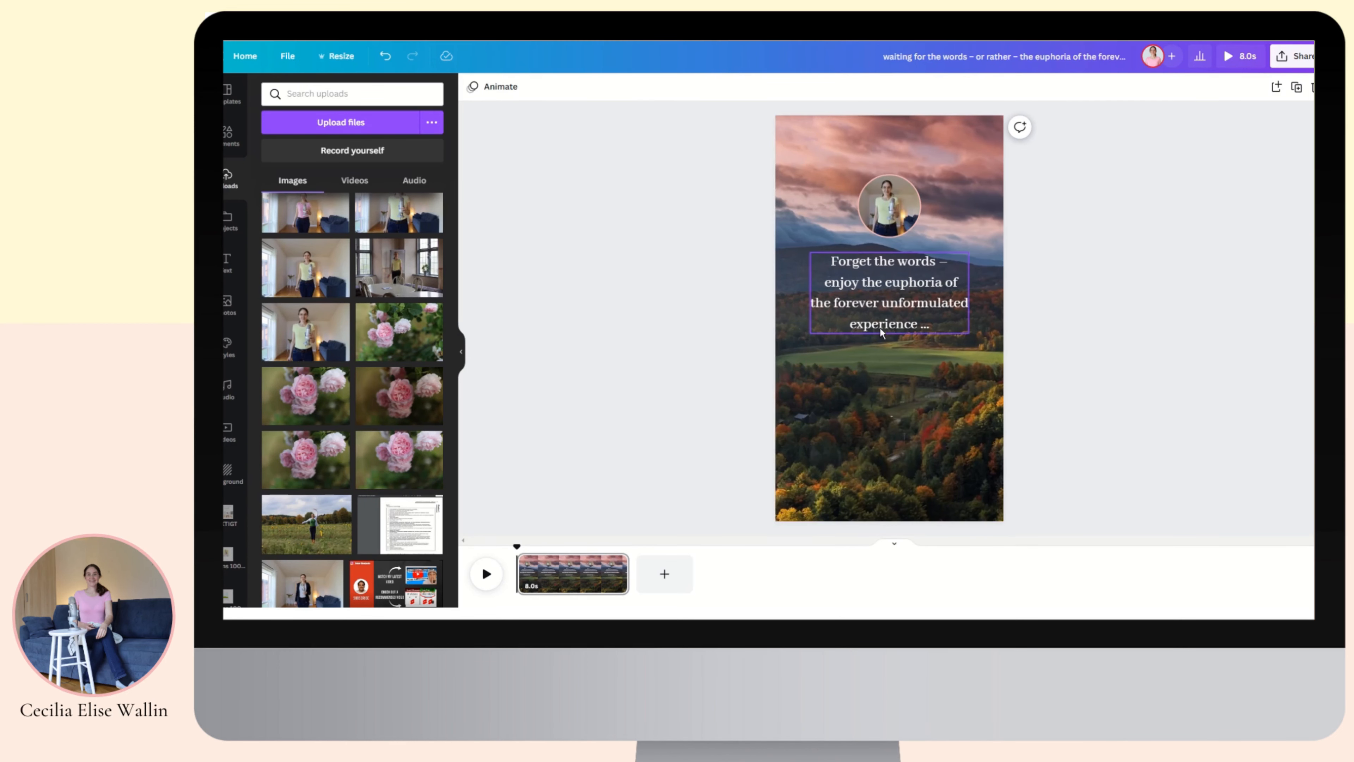
pyautogui.click(878, 361)
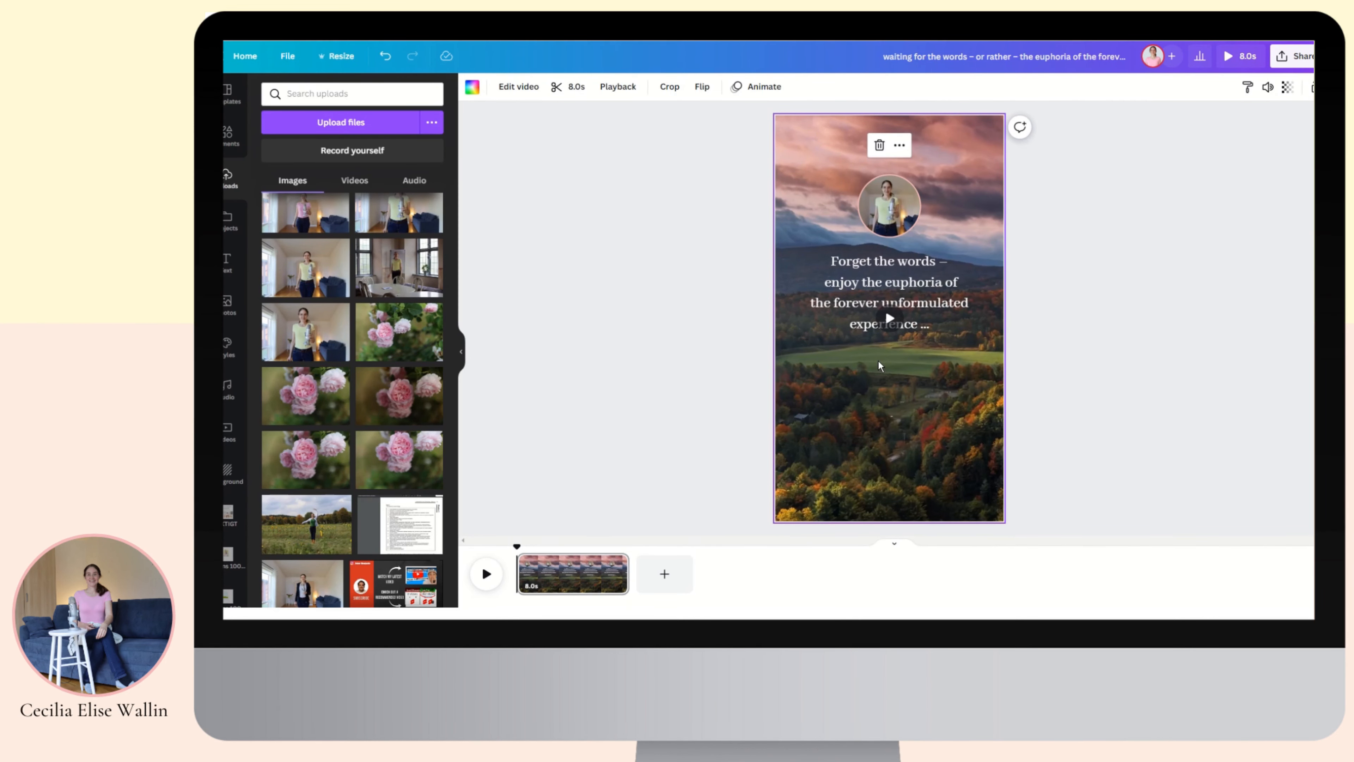
# Add the author's full name below the quote and shrink it to about 33.9.
pyautogui.press('t')
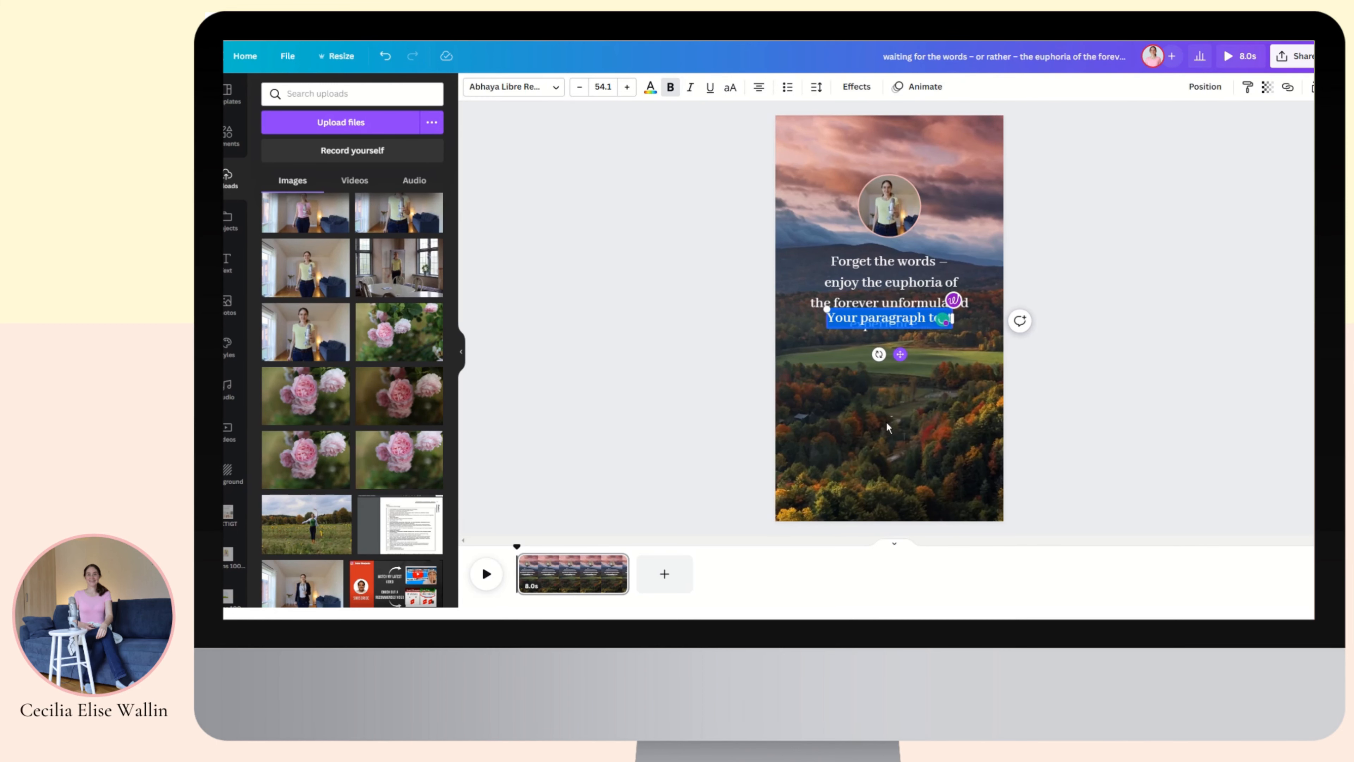
pyautogui.moveTo(898, 354); pyautogui.dragTo(891, 427)
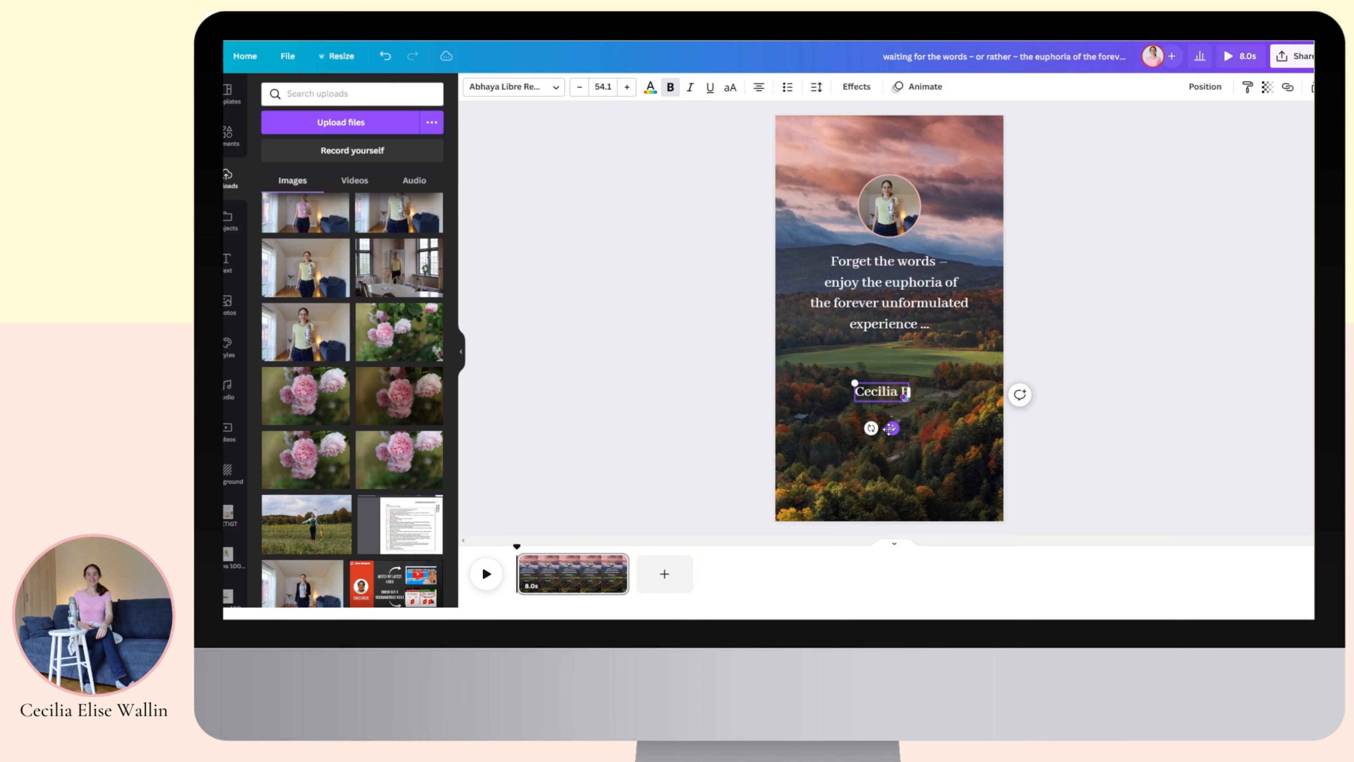
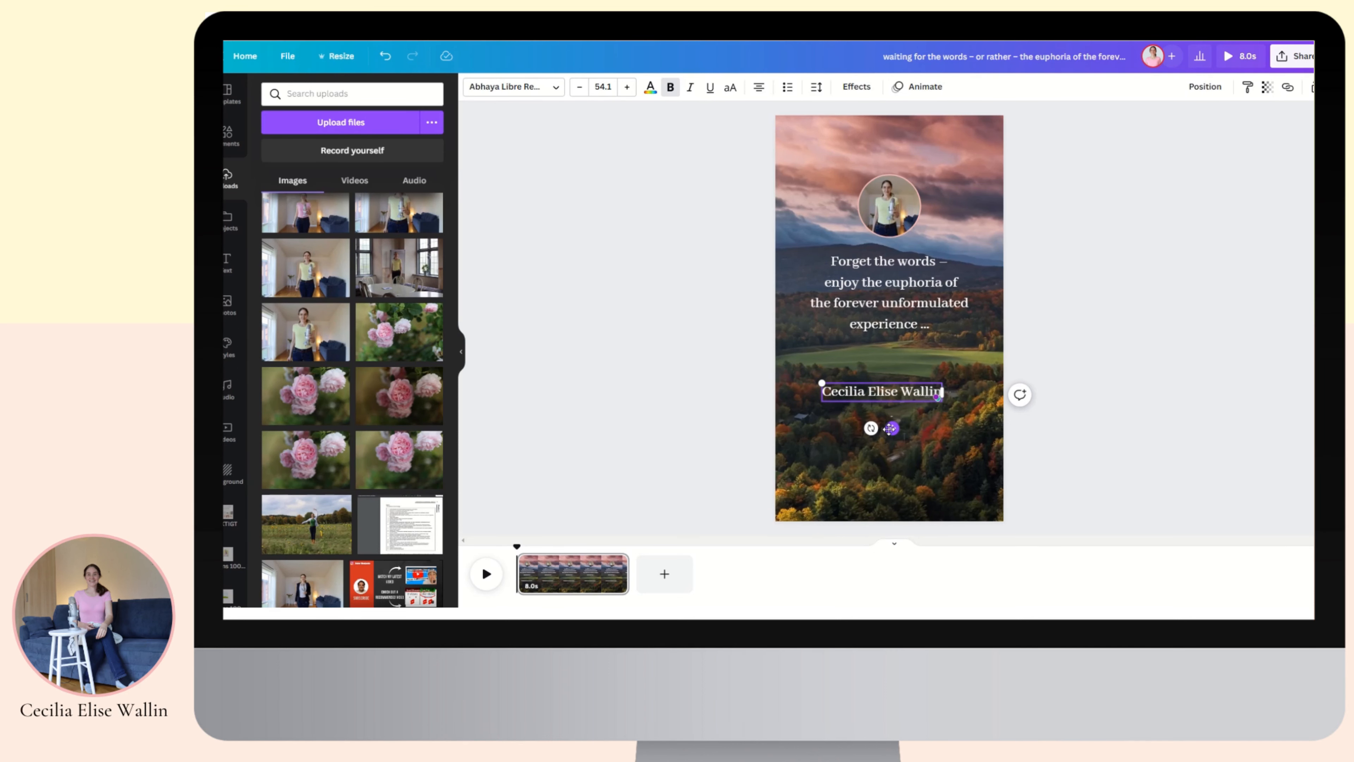
pyautogui.moveTo(818, 380); pyautogui.dragTo(831, 341)
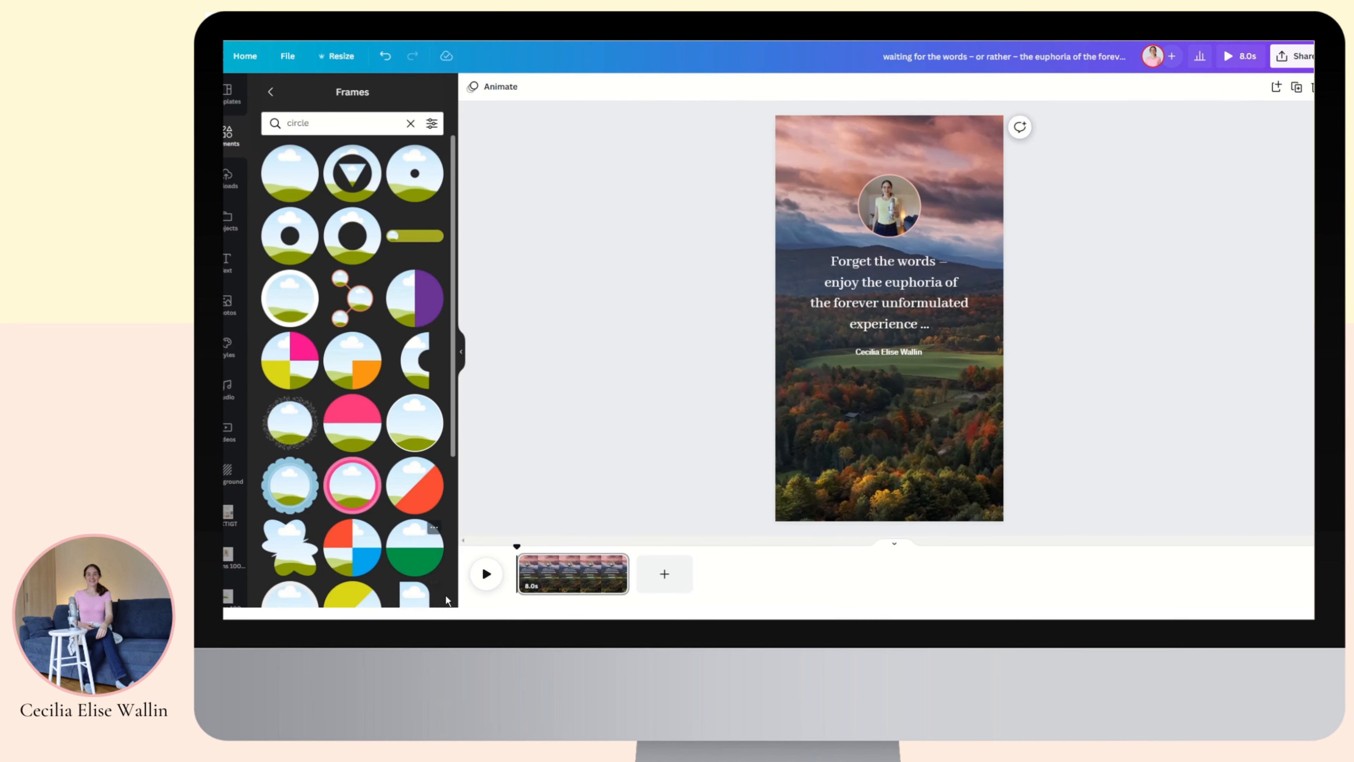
# Preview the video, then trim the clip from 8.0s to 6.0s.
pyautogui.click(479, 578)
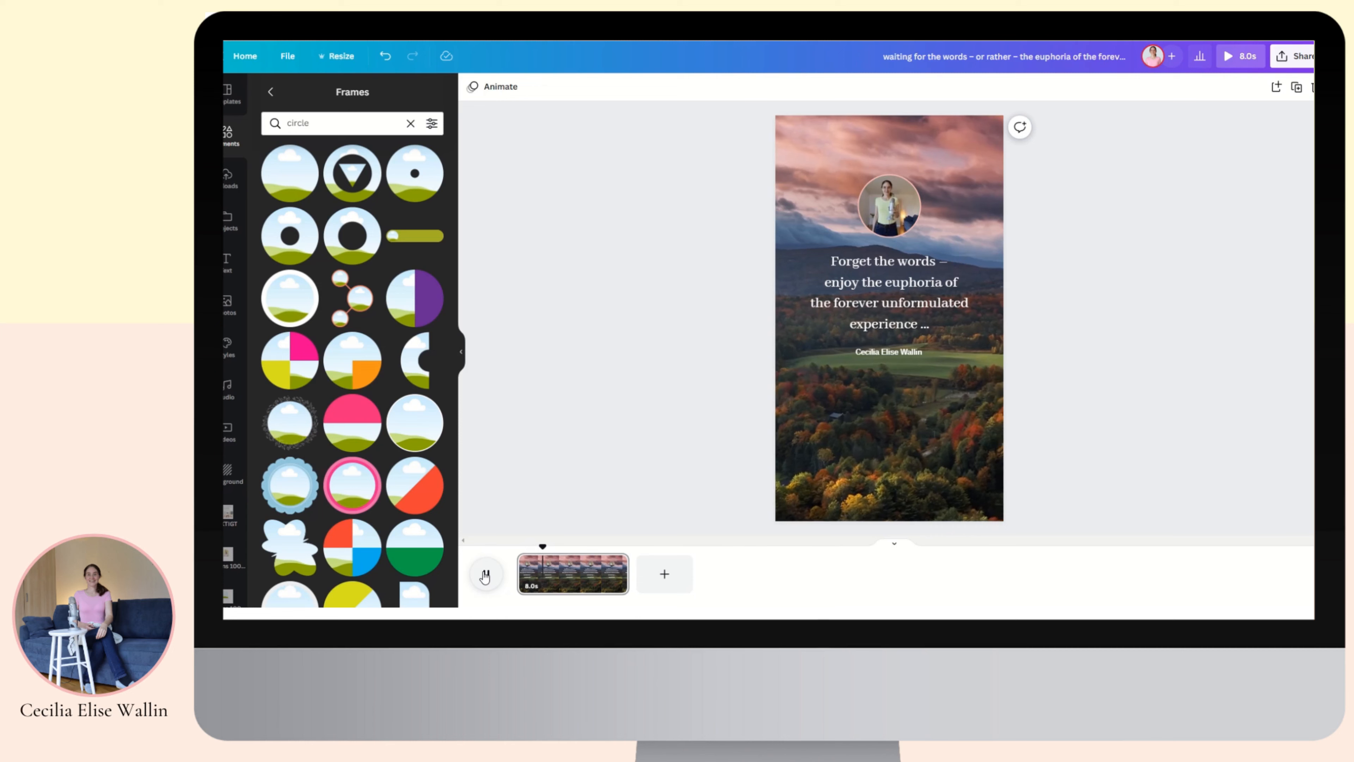
pyautogui.click(484, 576)
pyautogui.moveTo(624, 571); pyautogui.dragTo(601, 575)
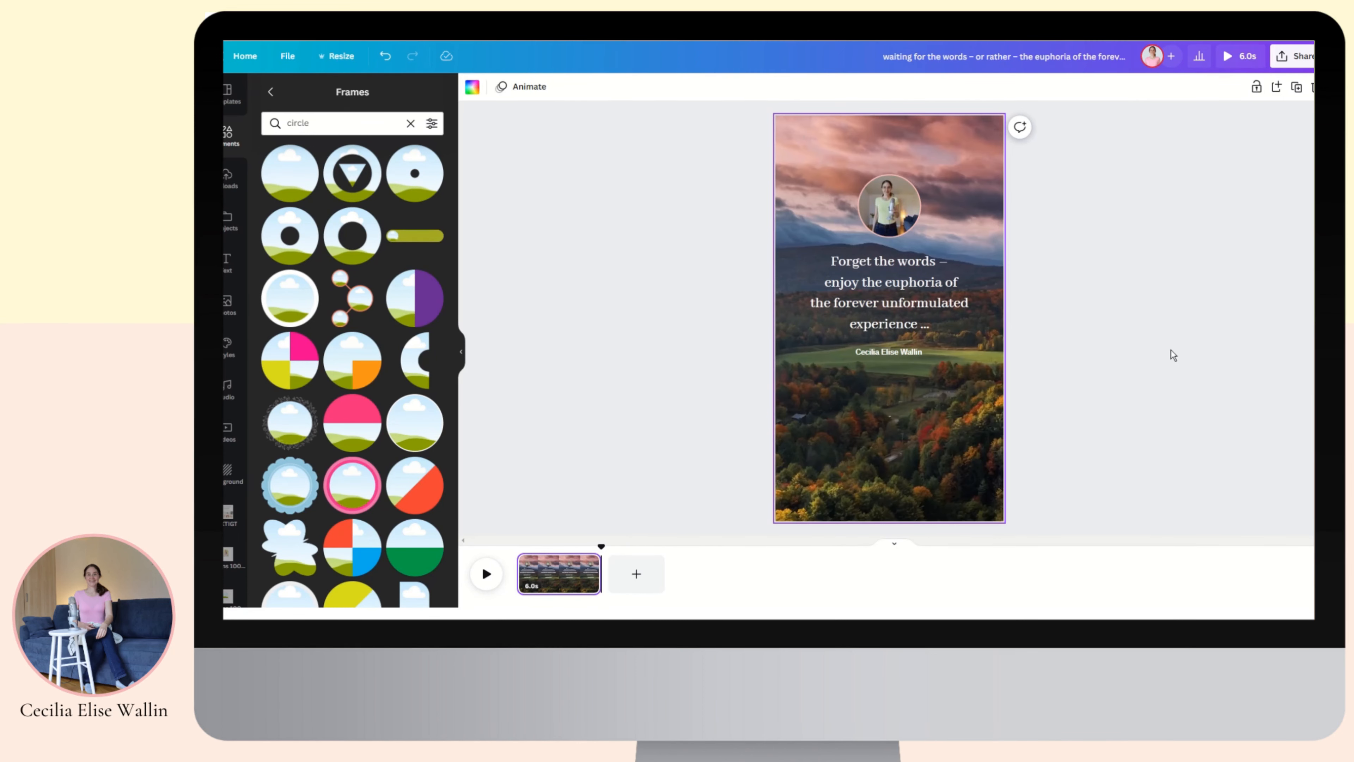
pyautogui.click(1296, 63)
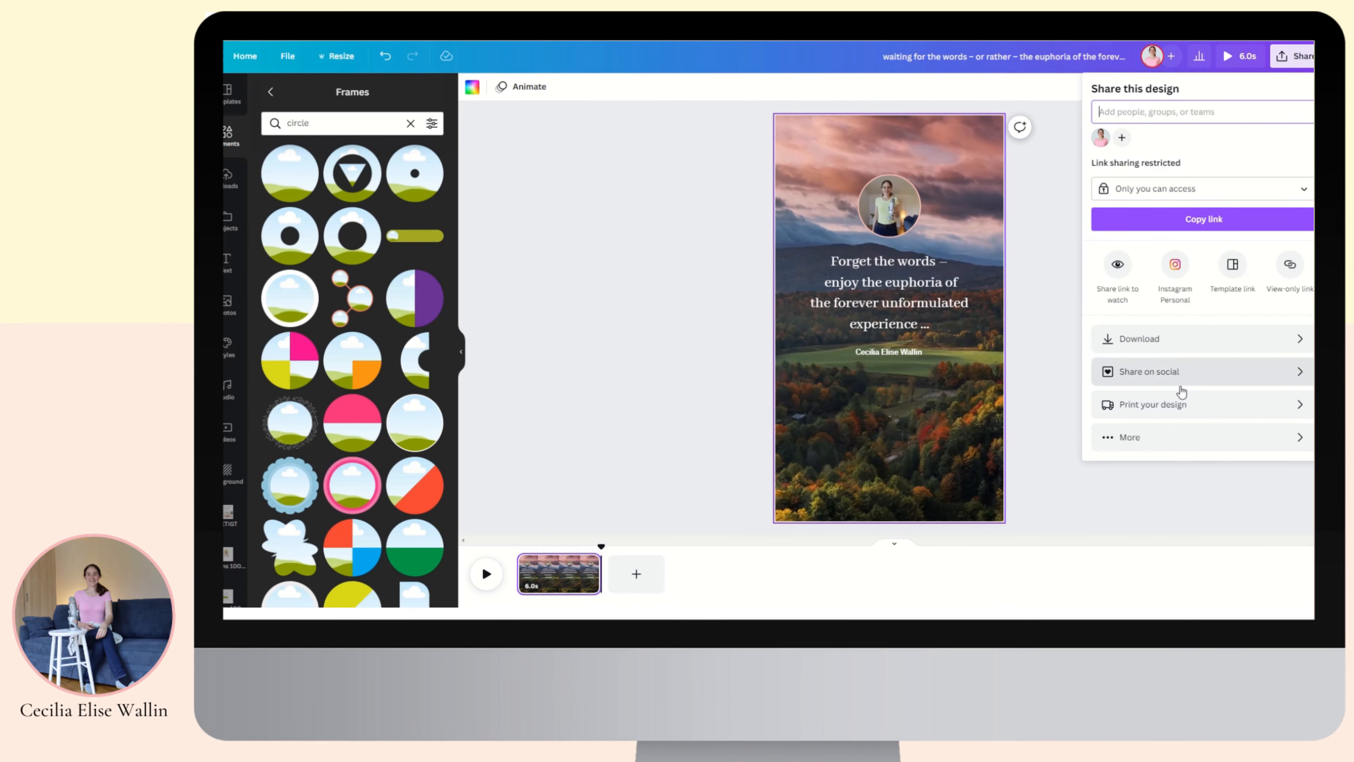
pyautogui.click(1126, 347)
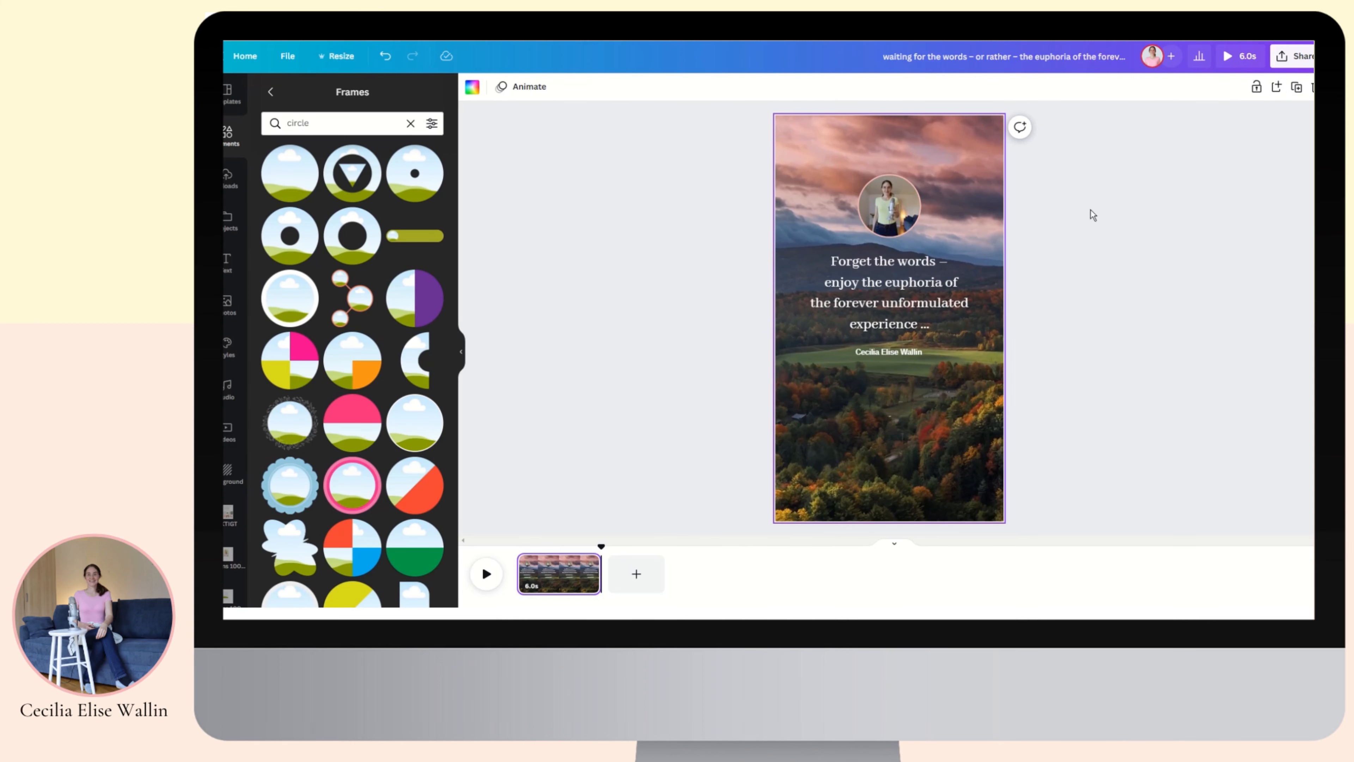
# Make a 2160 × 3840 px resized copy of the design and bring up its sharing options.
pyautogui.click(332, 60)
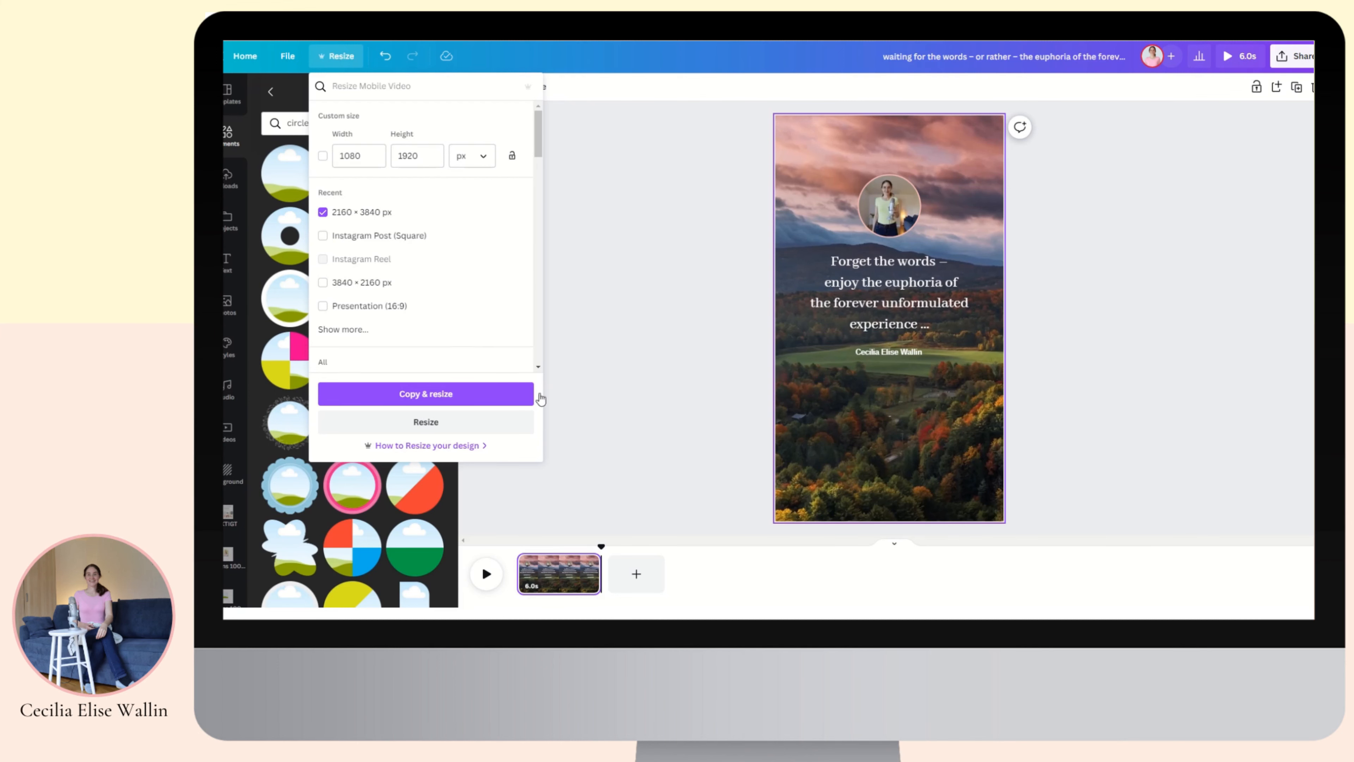
pyautogui.click(417, 393)
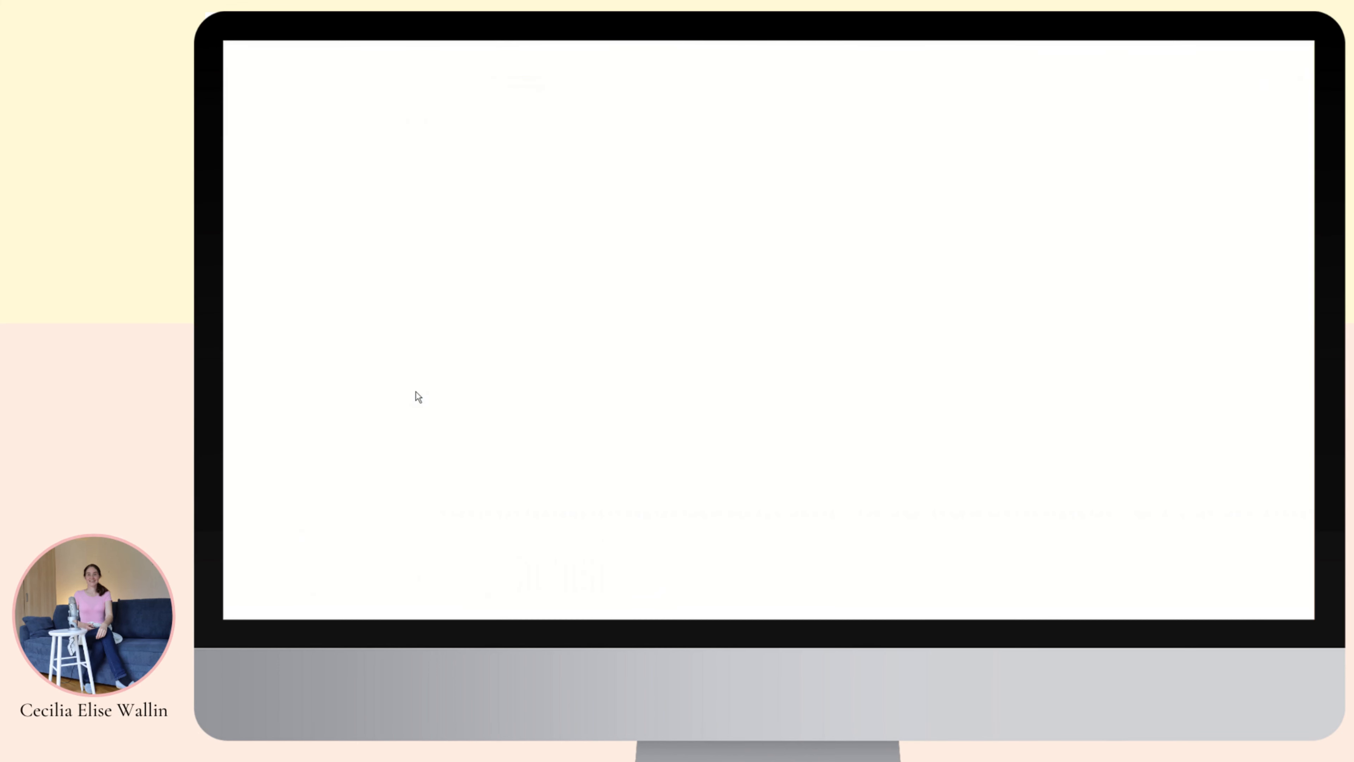
pyautogui.click(1282, 62)
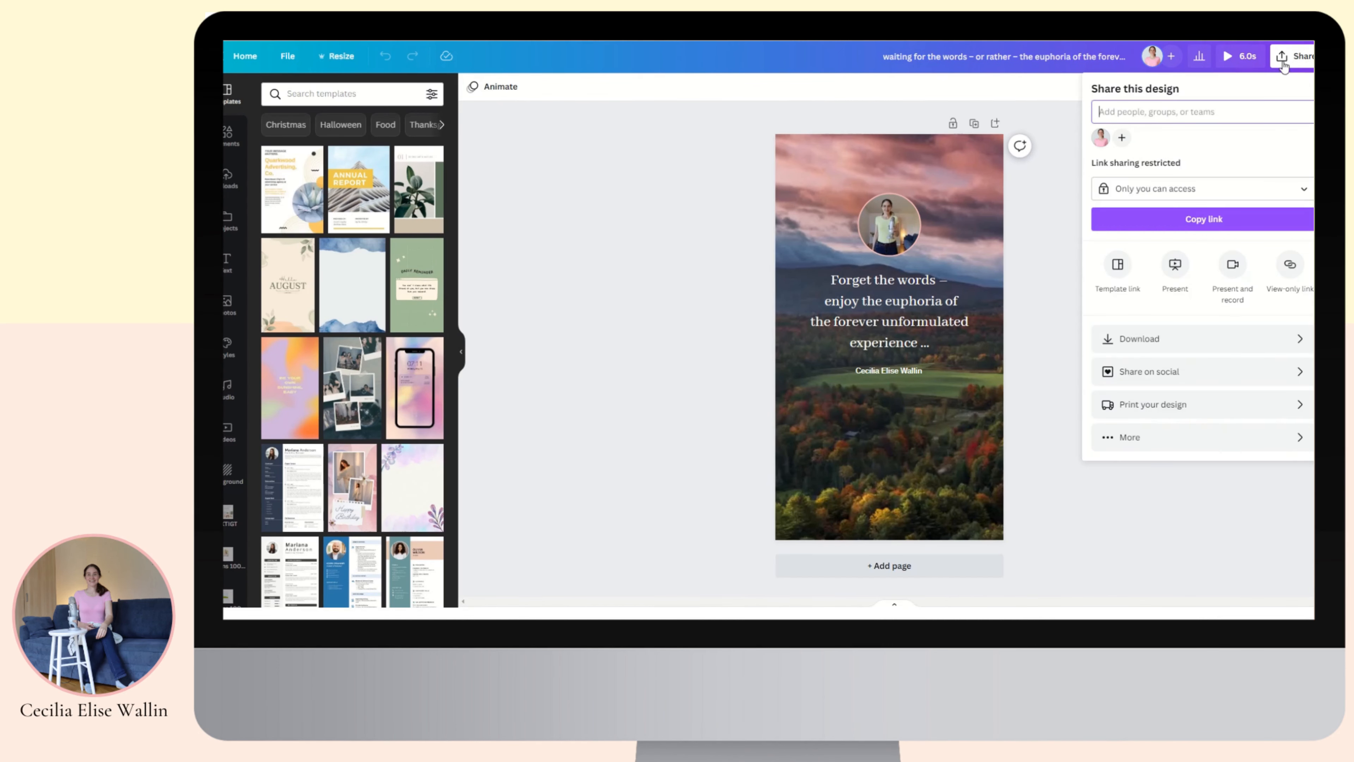
# Choose Download for the resized copy, keeping MP4 Video as the file type.
pyautogui.click(1137, 341)
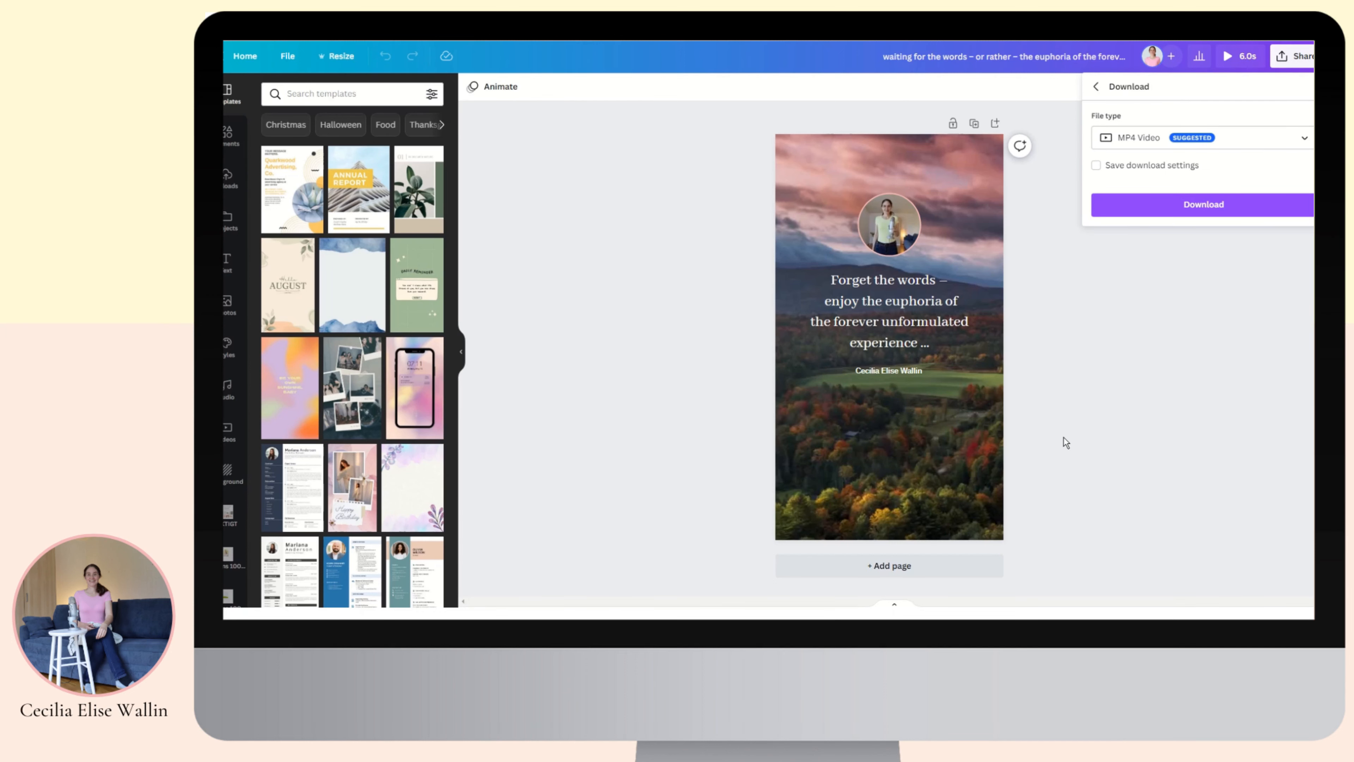